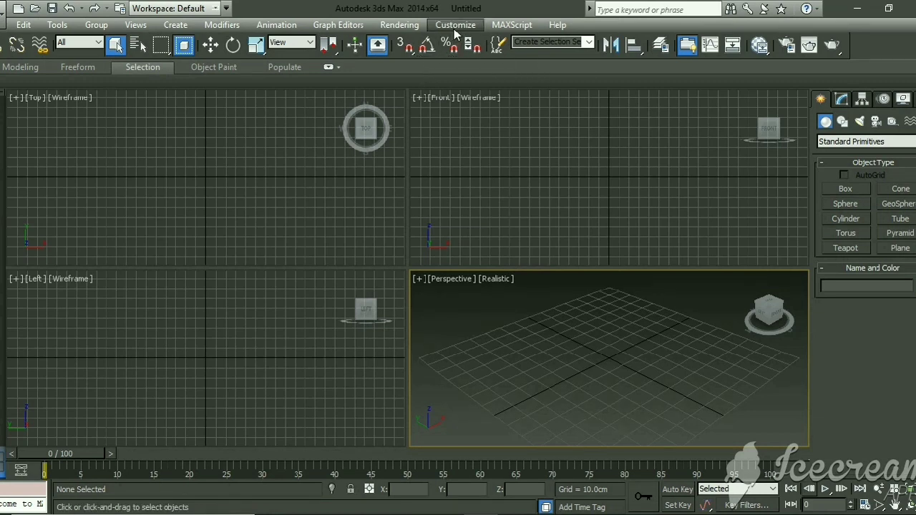
# Set the scene units to centimeters, then maximize the Front viewport
pyautogui.click(454, 28)
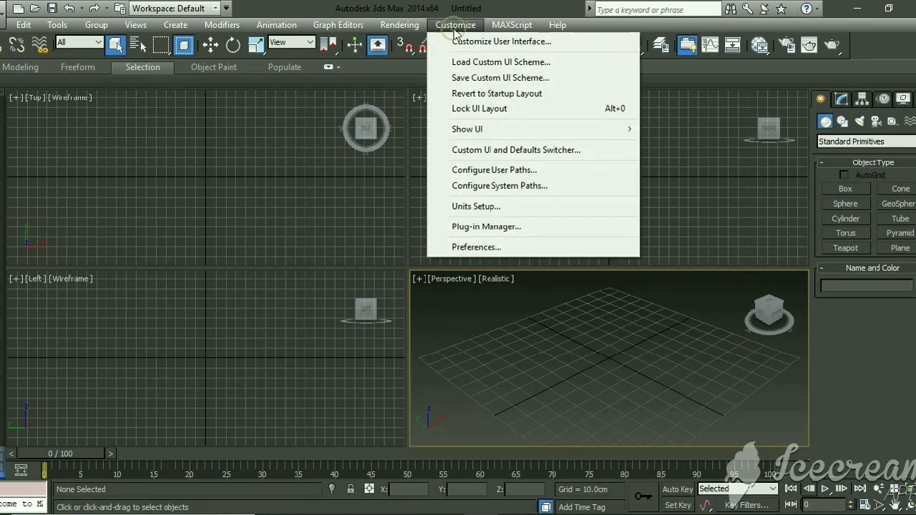
pyautogui.click(471, 207)
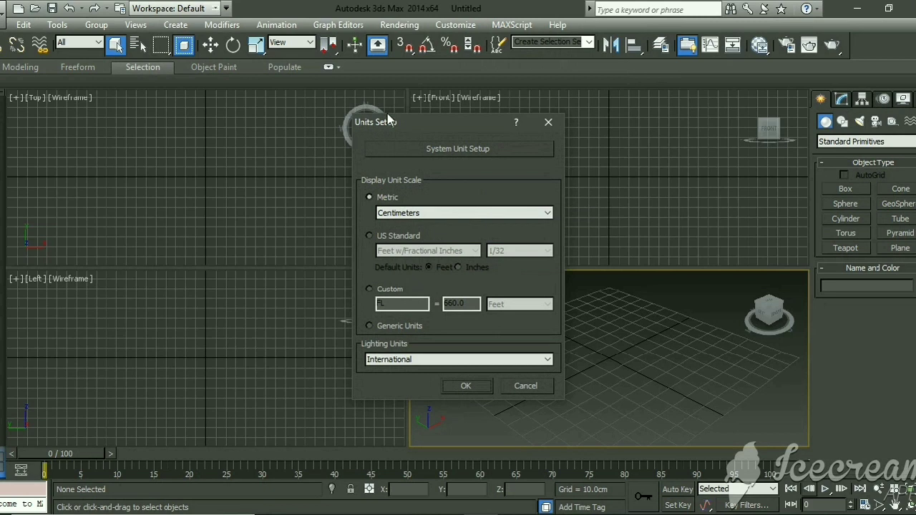
pyautogui.moveTo(410, 124); pyautogui.dragTo(359, 111)
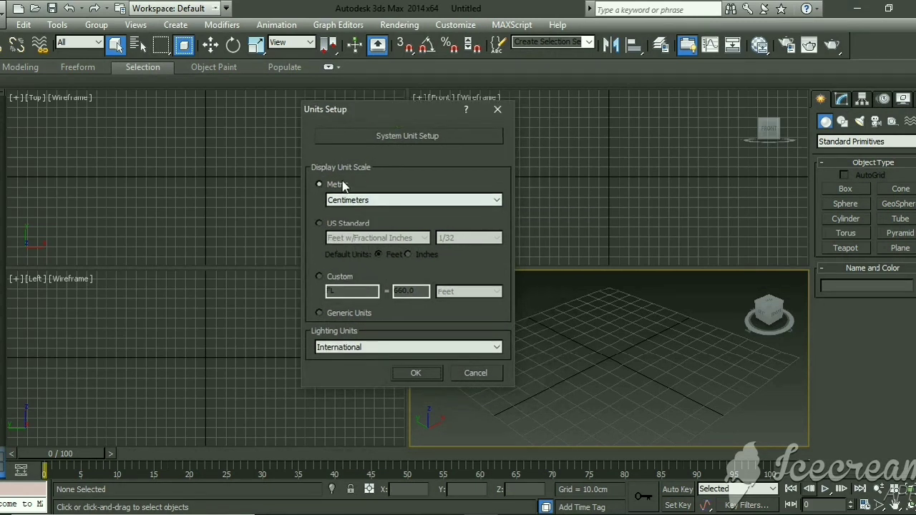
pyautogui.click(347, 200)
pyautogui.click(347, 202)
pyautogui.click(379, 134)
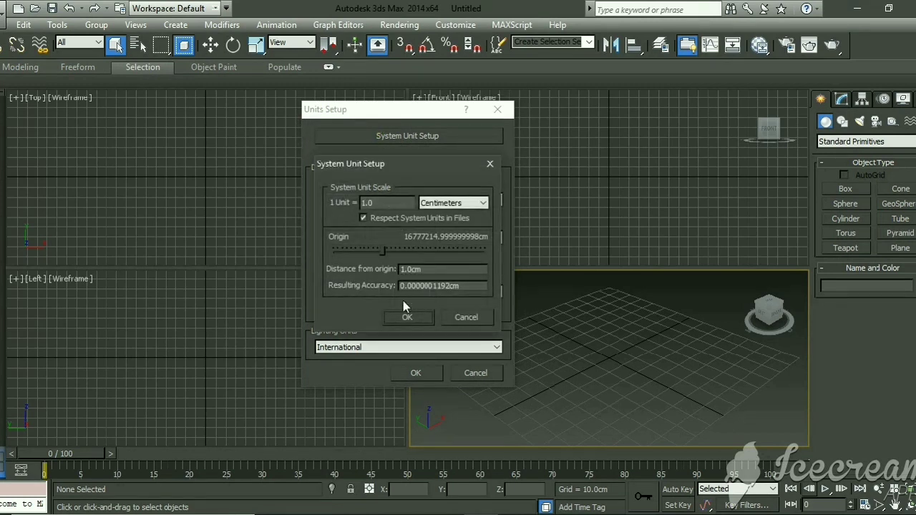
pyautogui.click(406, 317)
pyautogui.click(409, 374)
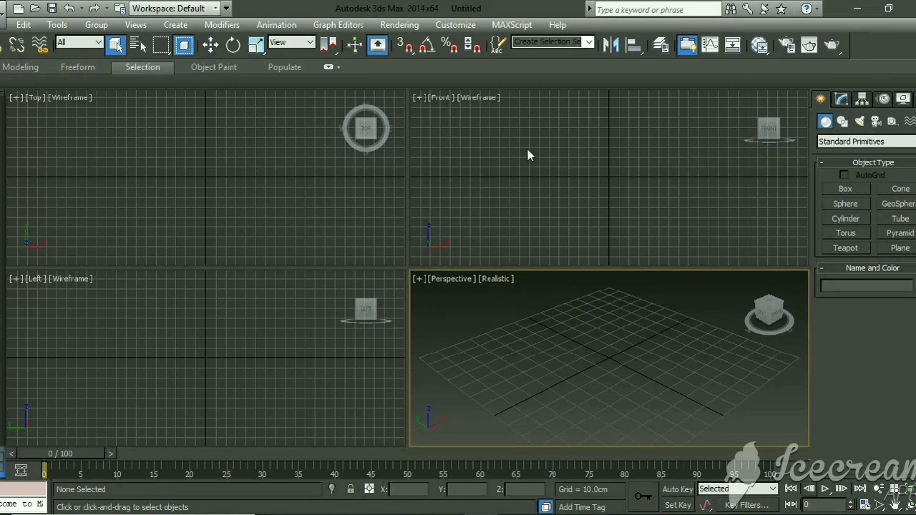
pyautogui.click(673, 158)
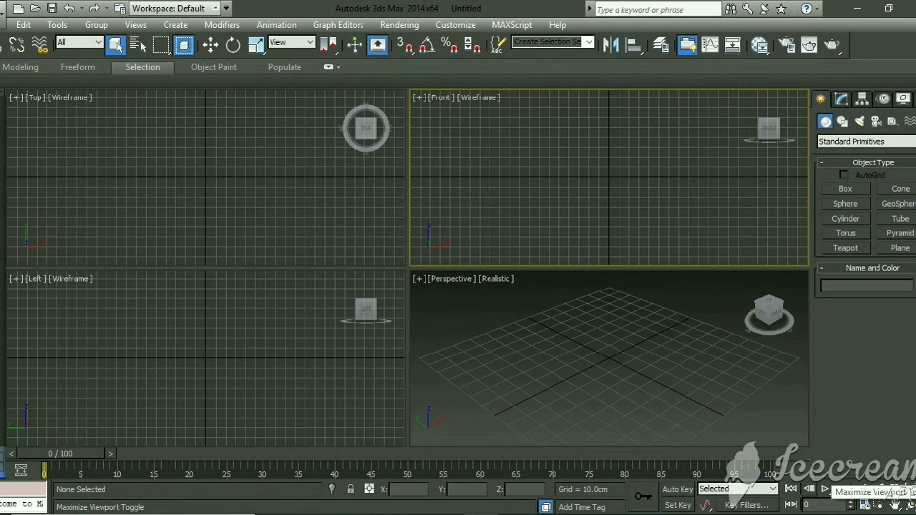
pyautogui.click(907, 504)
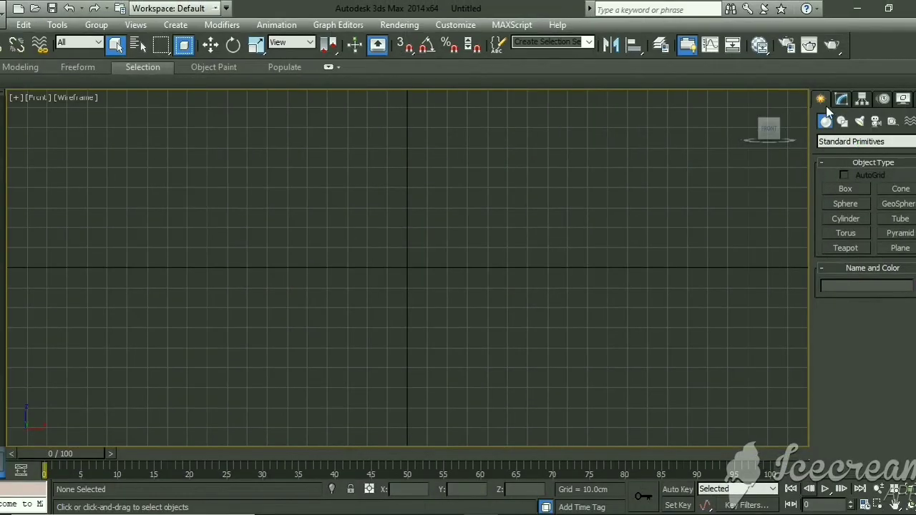
# Draw a Splines rectangle in the Front view
pyautogui.click(842, 121)
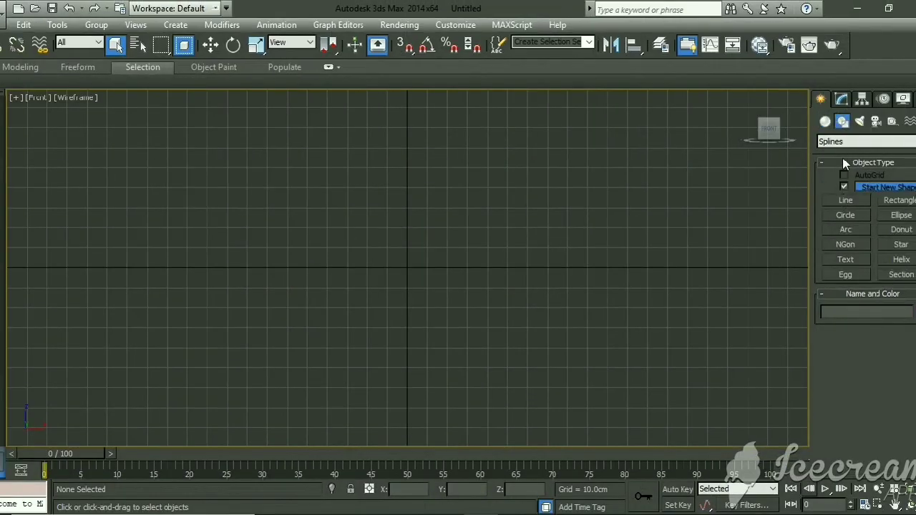
pyautogui.click(845, 143)
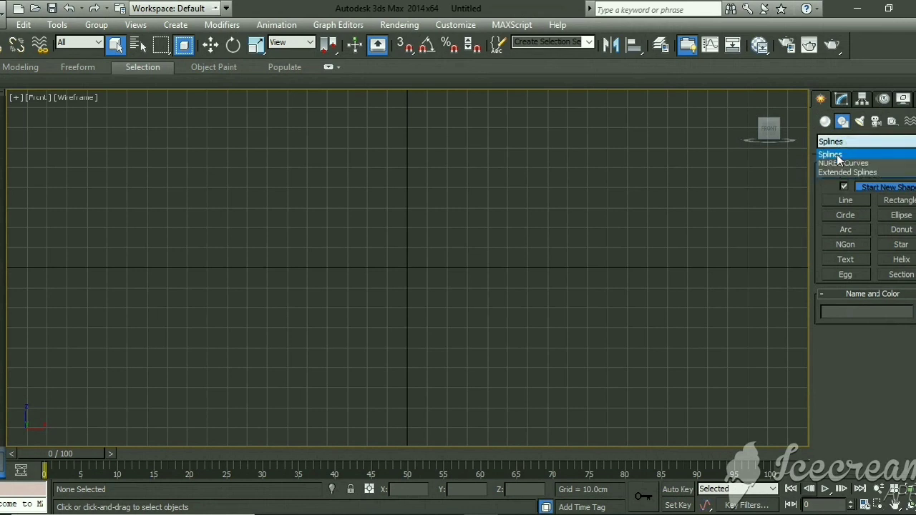
pyautogui.click(839, 156)
pyautogui.click(900, 201)
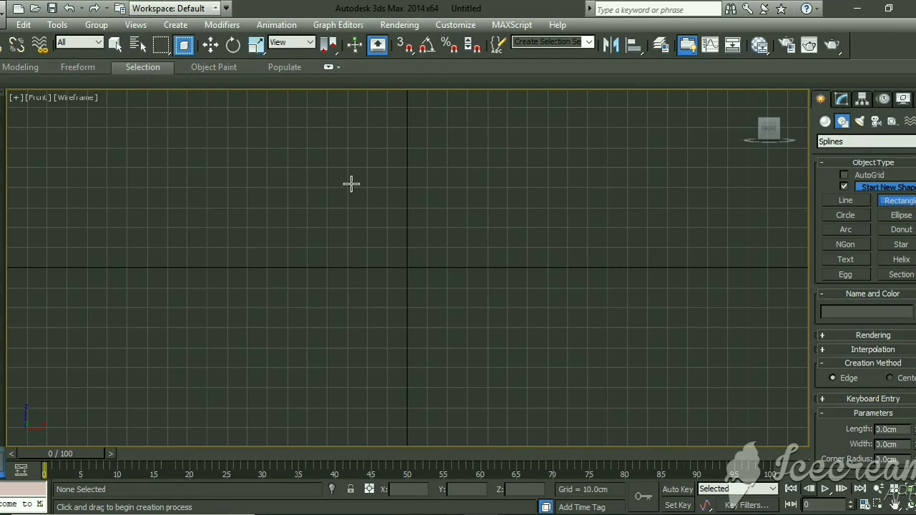
pyautogui.moveTo(250, 126); pyautogui.dragTo(593, 384)
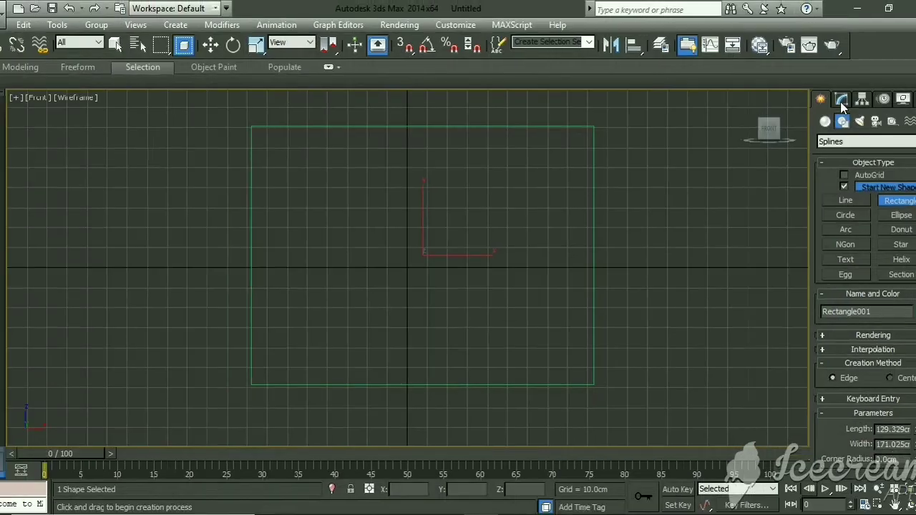
# Set the rectangle's Length and Width to 150 cm
pyautogui.click(822, 97)
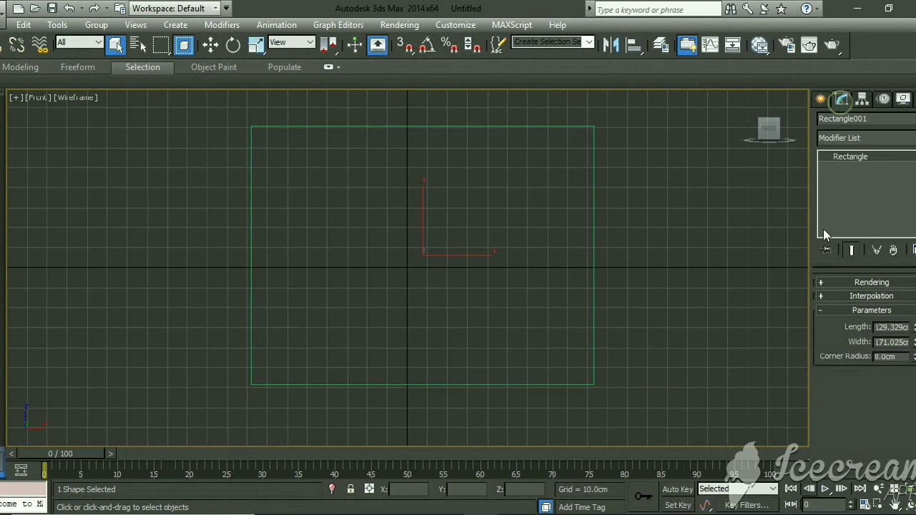
pyautogui.doubleClick(891, 327)
pyautogui.write('150')
pyautogui.press('Return')
pyautogui.press('Tab')
pyautogui.write('150')
pyautogui.press('Return')
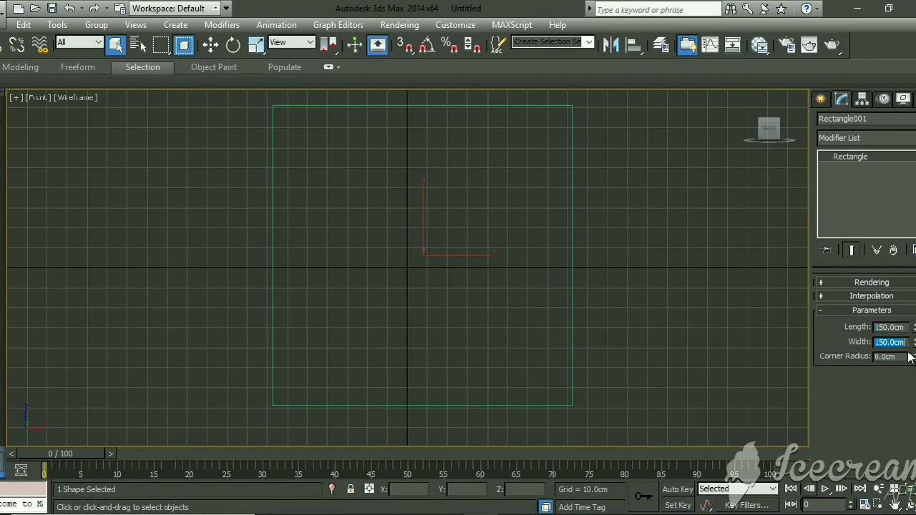
# Convert Rectangle001 to an Editable Spline from the quad menu
pyautogui.rightClick(473, 224)
pyautogui.moveTo(544, 352)
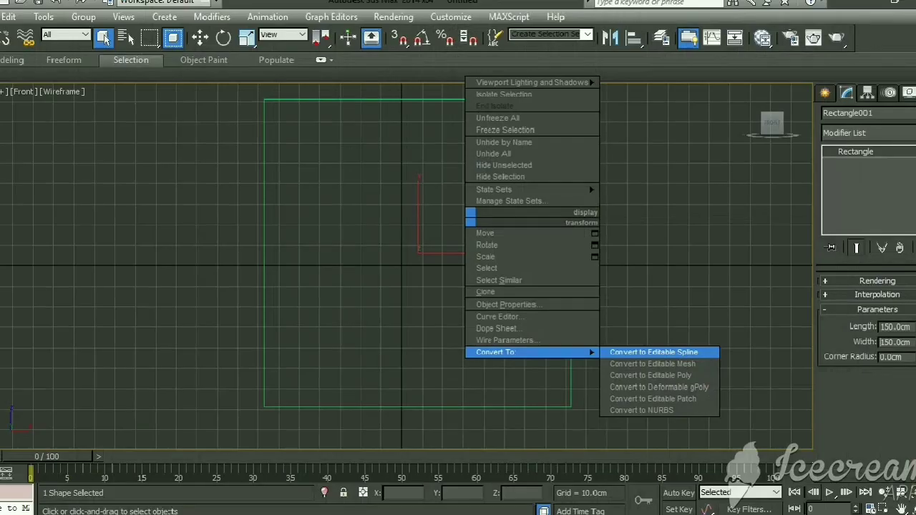
pyautogui.click(605, 355)
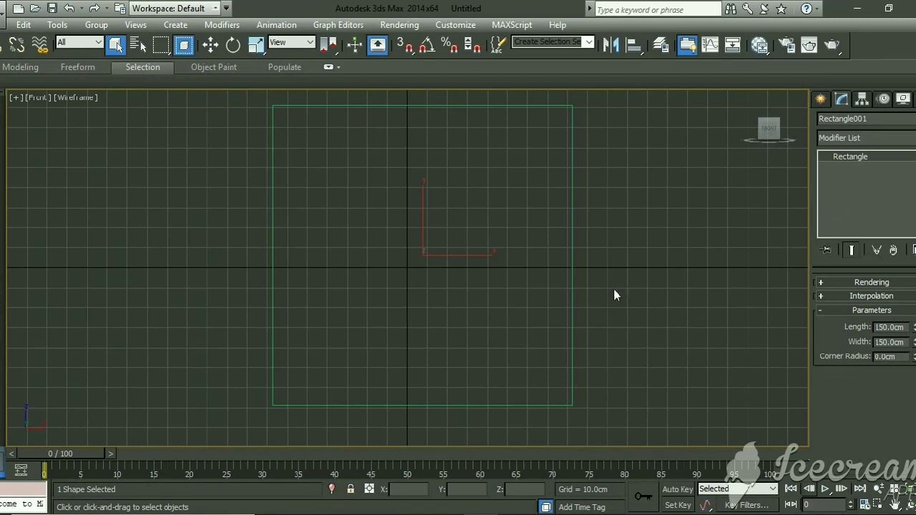
pyautogui.rightClick(538, 269)
pyautogui.moveTo(630, 400)
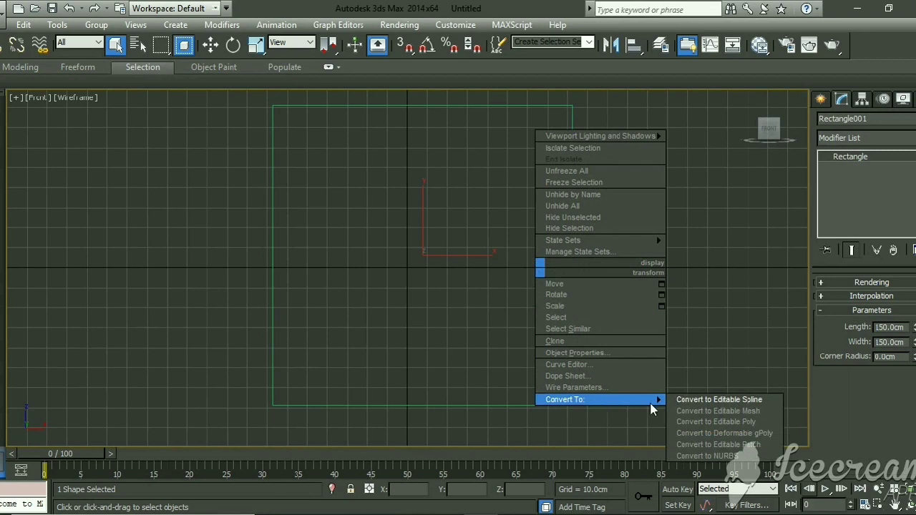
pyautogui.click(687, 400)
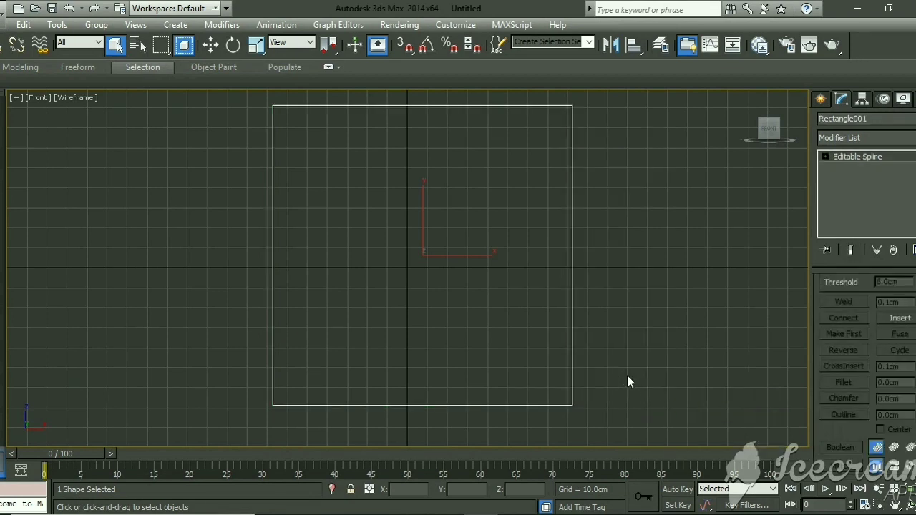
# Switch Rectangle001 to Spline sub-object level
pyautogui.moveTo(859, 434); pyautogui.dragTo(837, 499)
pyautogui.scroll(10, 892, 350)
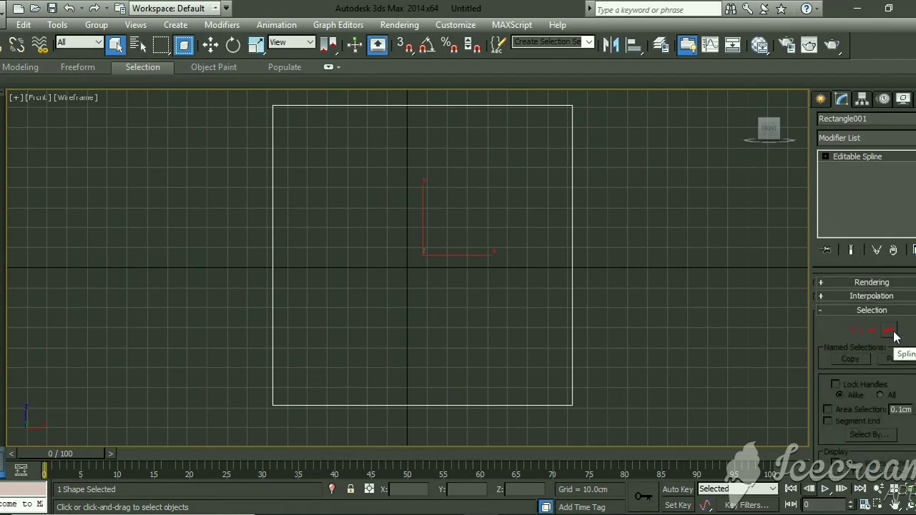
pyautogui.click(892, 334)
pyautogui.scroll(-10, 895, 342)
pyautogui.scroll(-5, 881, 415)
# Outline the square spline by 10, then by 3.5, creating nested inner lines
pyautogui.click(906, 397)
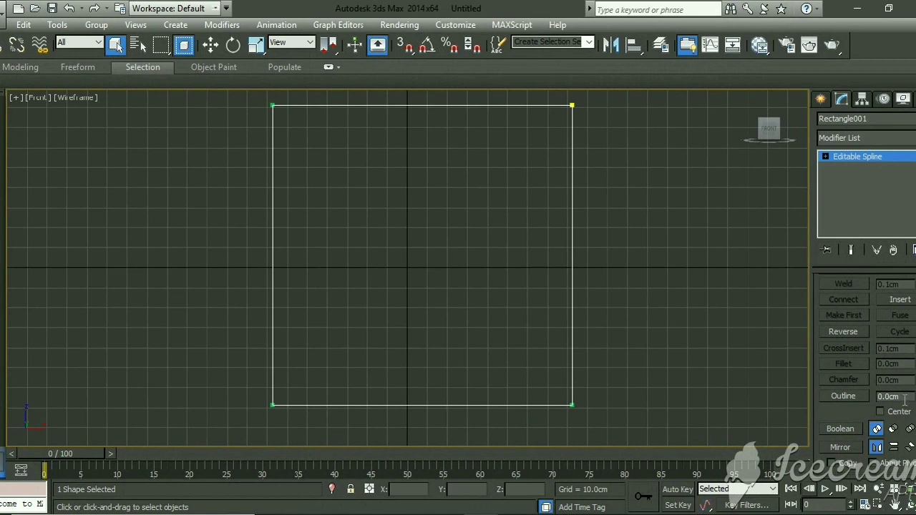
pyautogui.doubleClick(903, 398)
pyautogui.write('10')
pyautogui.press('Return')
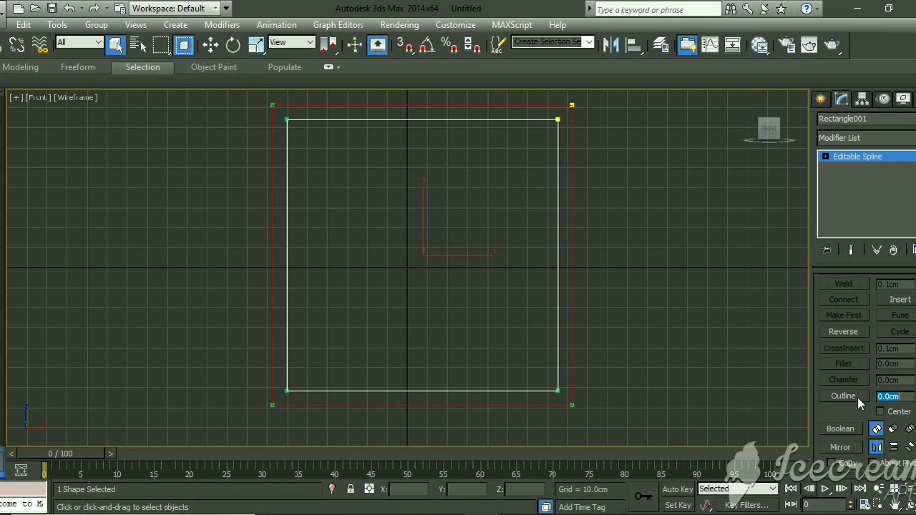
pyautogui.write('3.5')
pyautogui.press('Return')
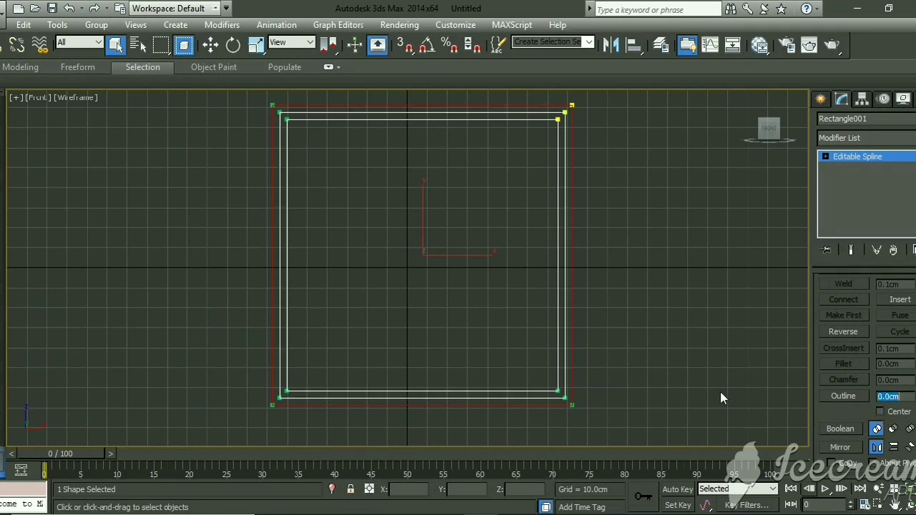
pyautogui.scroll(10, 846, 405)
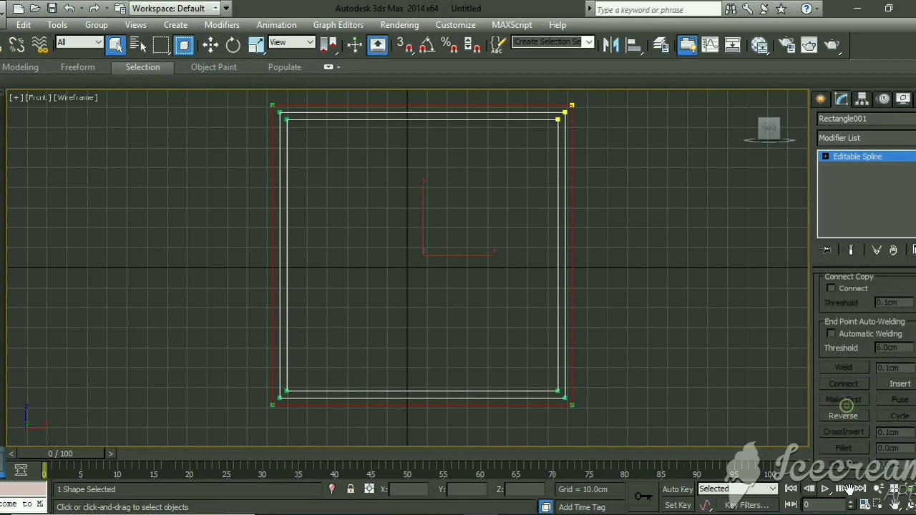
pyautogui.scroll(2, 908, 349)
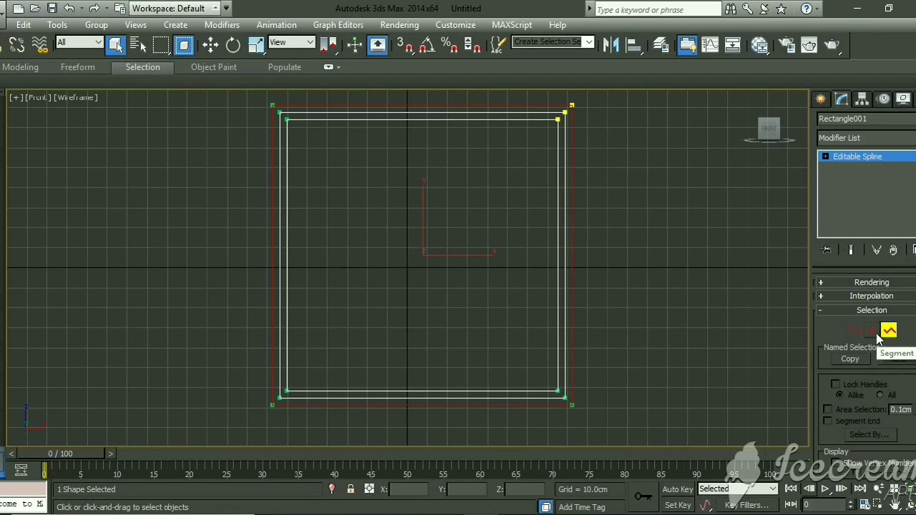
# In Segment mode, select the top edge of the middle frame line
pyautogui.click(876, 333)
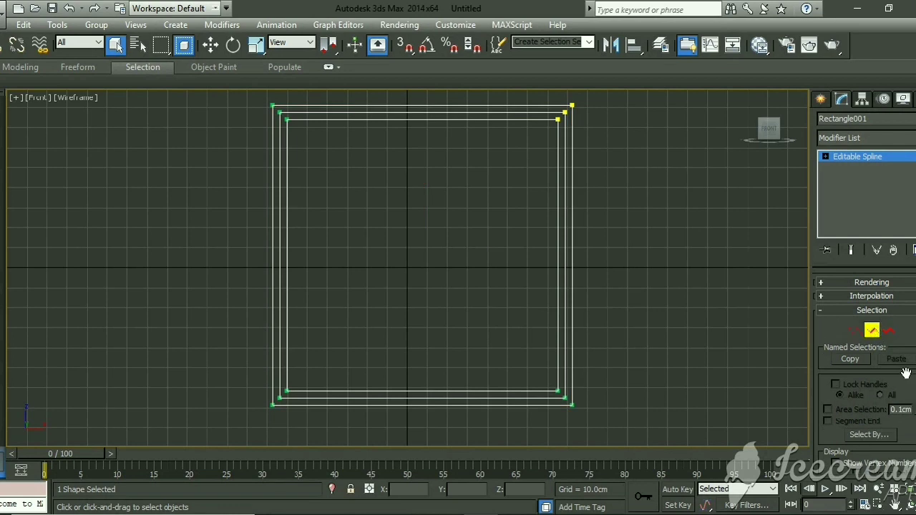
pyautogui.scroll(-2, 906, 373)
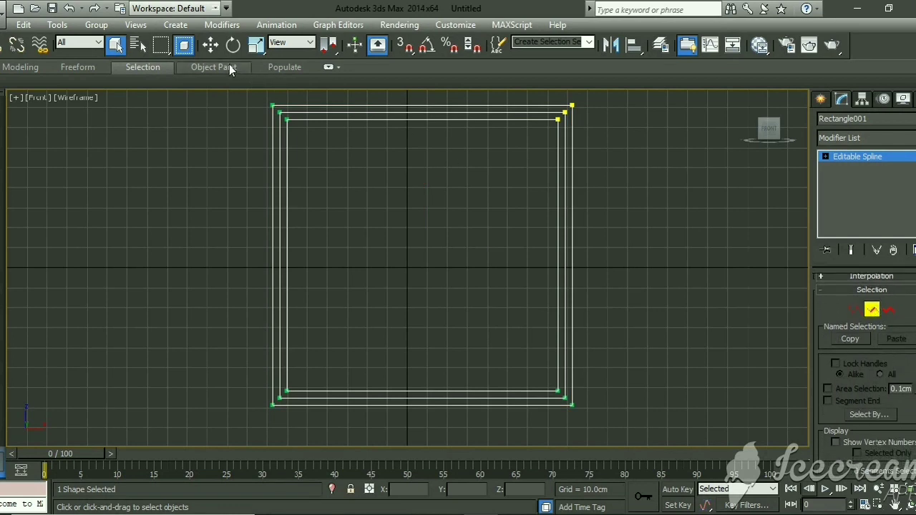
pyautogui.click(213, 46)
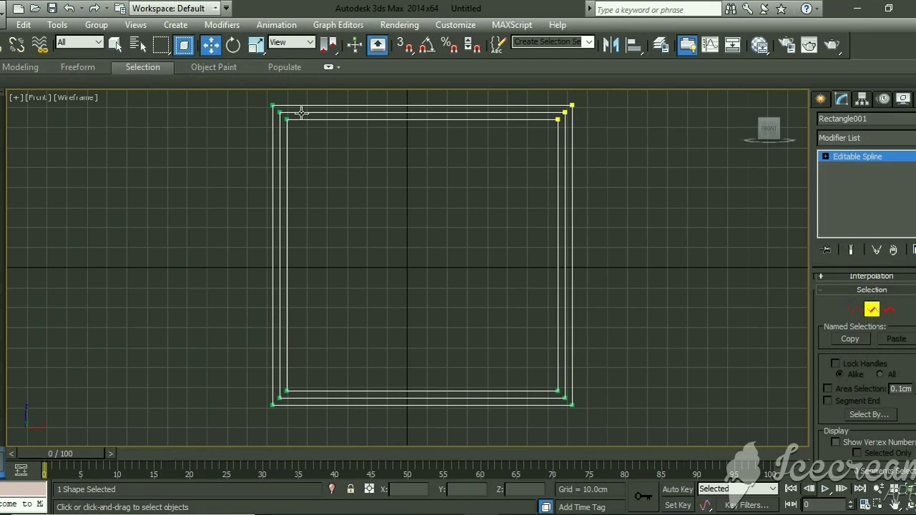
pyautogui.click(302, 113)
# Divide the selected top segment with a count of 2, then deselect it
pyautogui.scroll(-5, 852, 384)
pyautogui.scroll(-10, 852, 384)
pyautogui.scroll(-6, 869, 423)
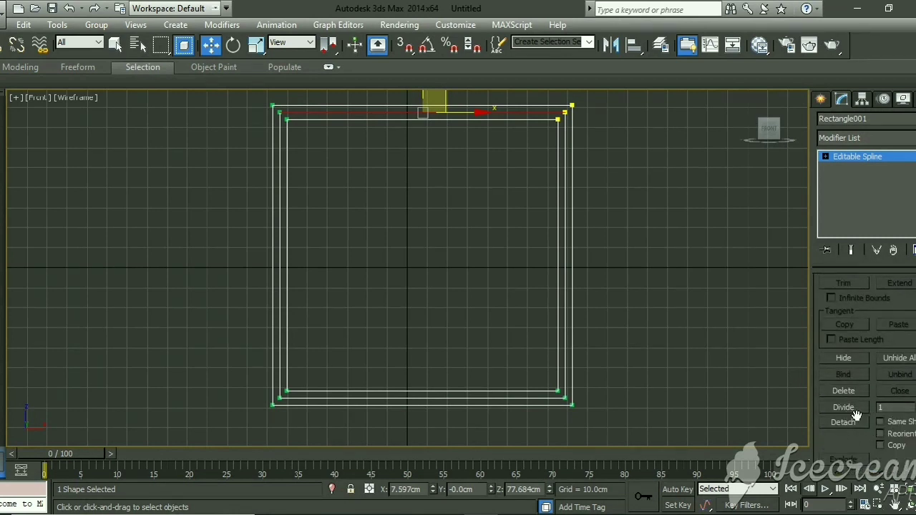
pyautogui.click(886, 409)
pyautogui.write('2')
pyautogui.click(851, 407)
pyautogui.scroll(3, 851, 440)
pyautogui.moveTo(456, 189); pyautogui.dragTo(554, 293, button='middle')
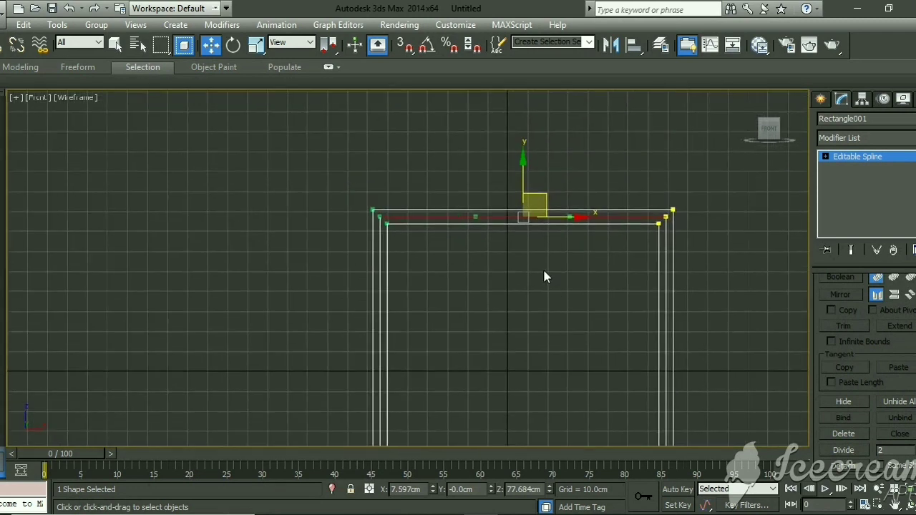
pyautogui.click(544, 275)
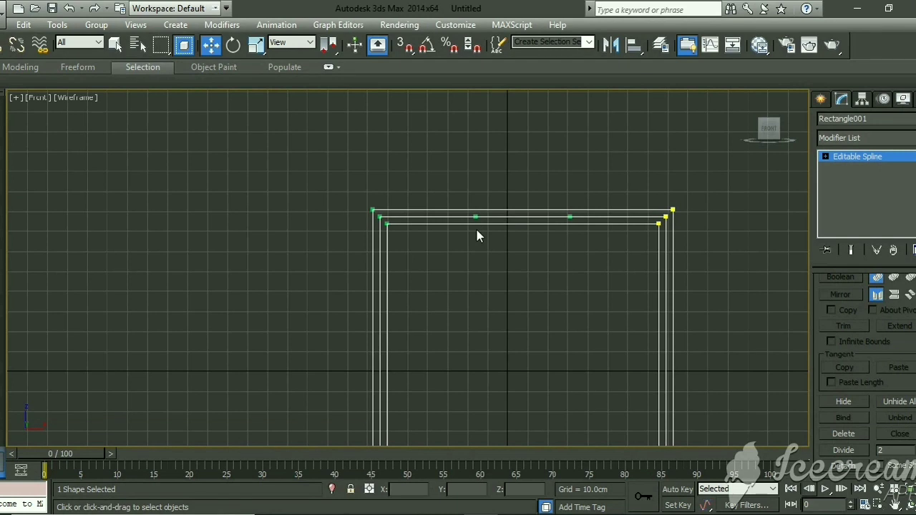
pyautogui.moveTo(506, 242); pyautogui.dragTo(572, 129, button='middle')
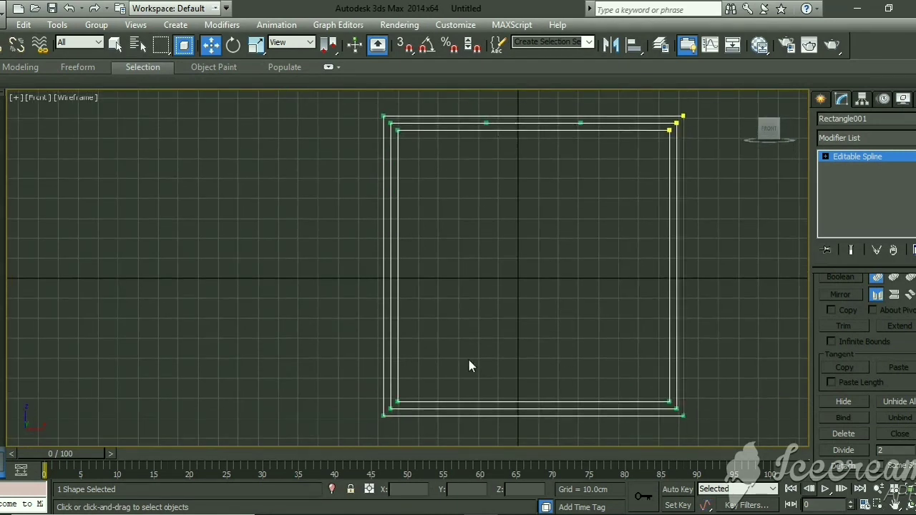
# Enable 3D snapping to Vertex and Perpendicular points in Grid and Snap Settings
pyautogui.click(404, 45)
pyautogui.rightClick(406, 45)
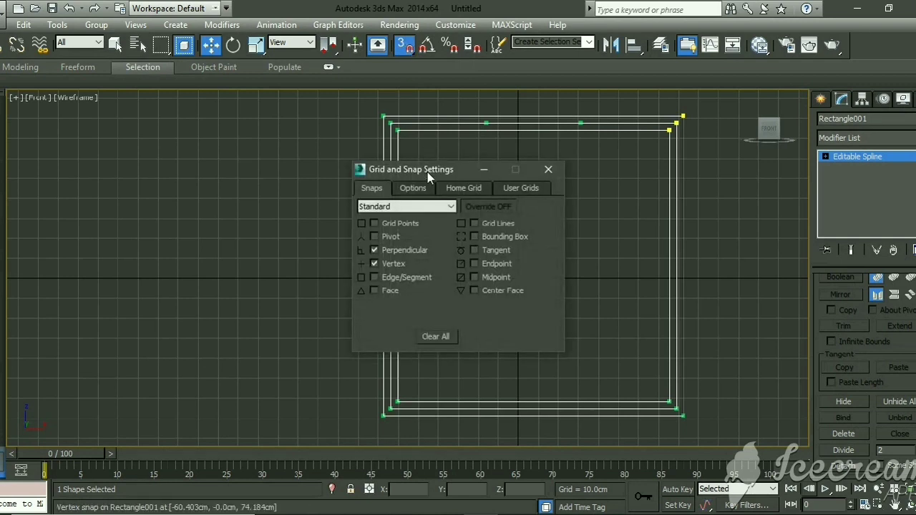
pyautogui.moveTo(433, 169); pyautogui.dragTo(437, 164)
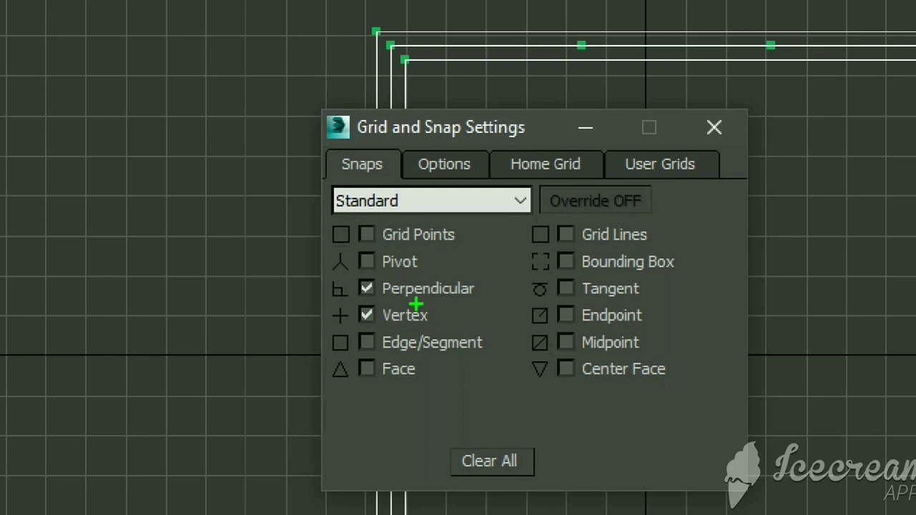
pyautogui.moveTo(344, 281)
pyautogui.mouseDown()
pyautogui.moveTo(374, 322)
pyautogui.moveTo(455, 327)
pyautogui.mouseUp()
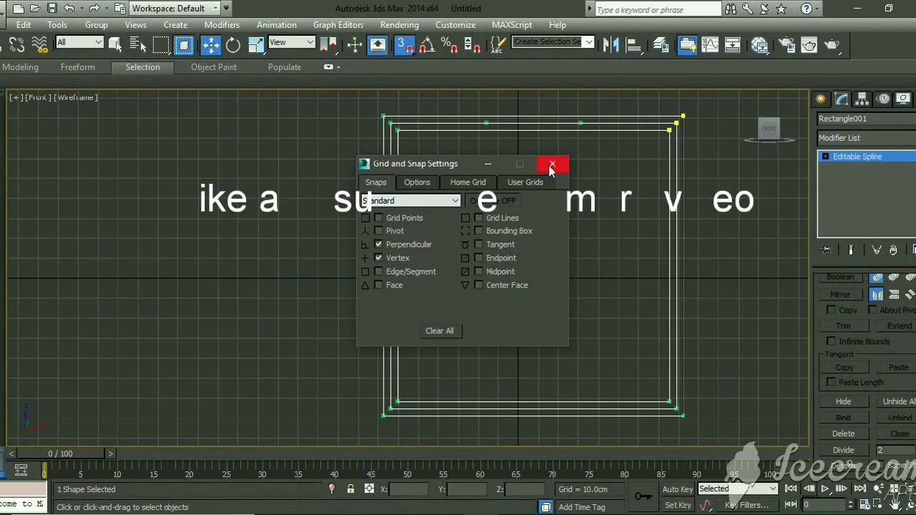
pyautogui.click(551, 169)
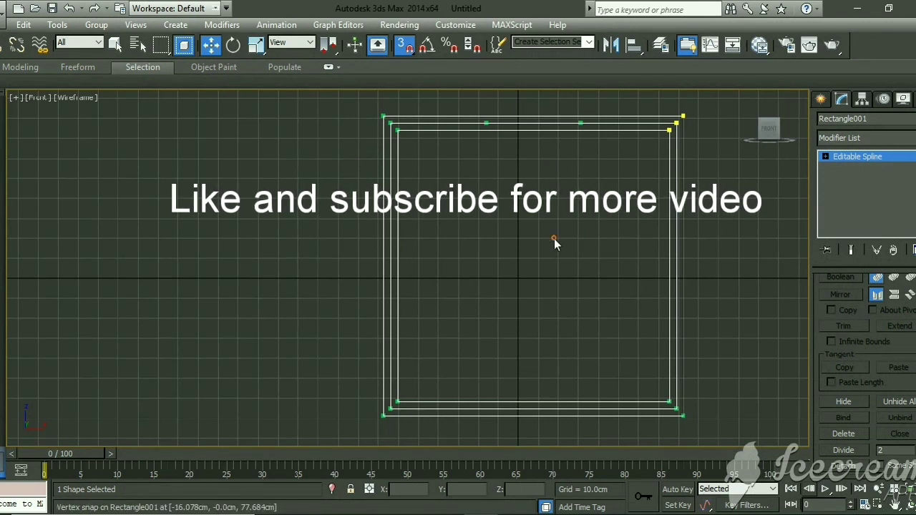
# Create two vertical lines snapped from the top-edge vertices down to the bottom edge
pyautogui.rightClick(552, 239)
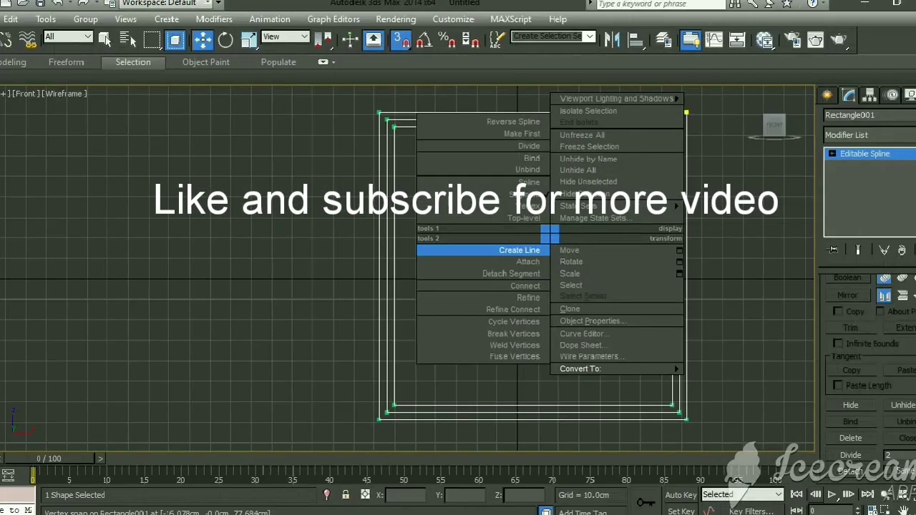
pyautogui.click(577, 220)
pyautogui.rightClick(576, 220)
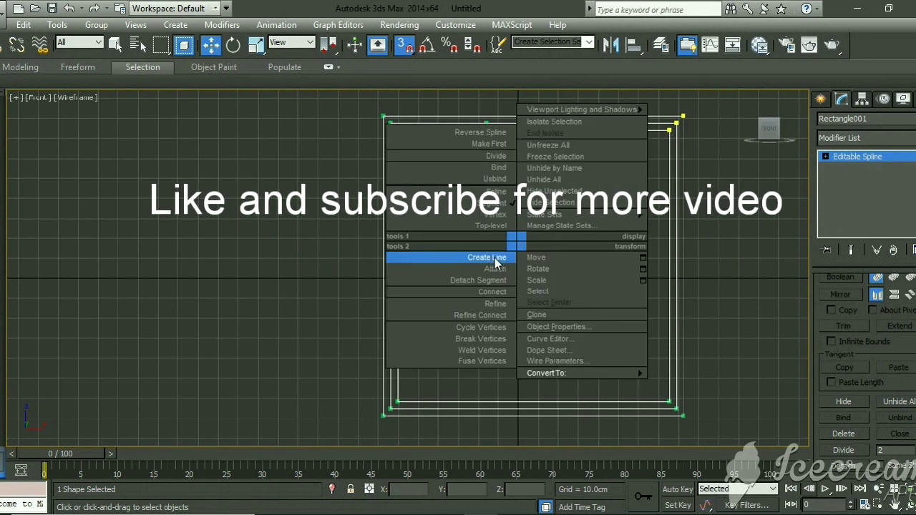
pyautogui.click(492, 257)
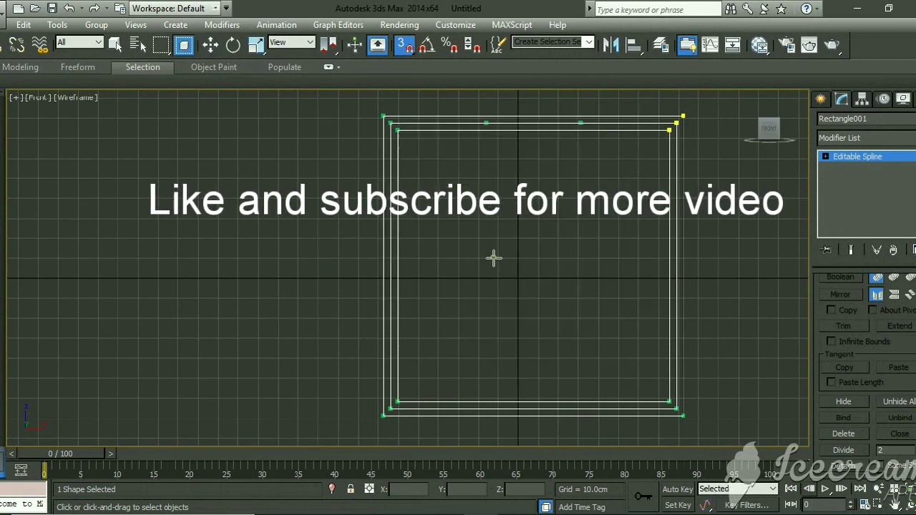
pyautogui.click(580, 125)
pyautogui.click(578, 402)
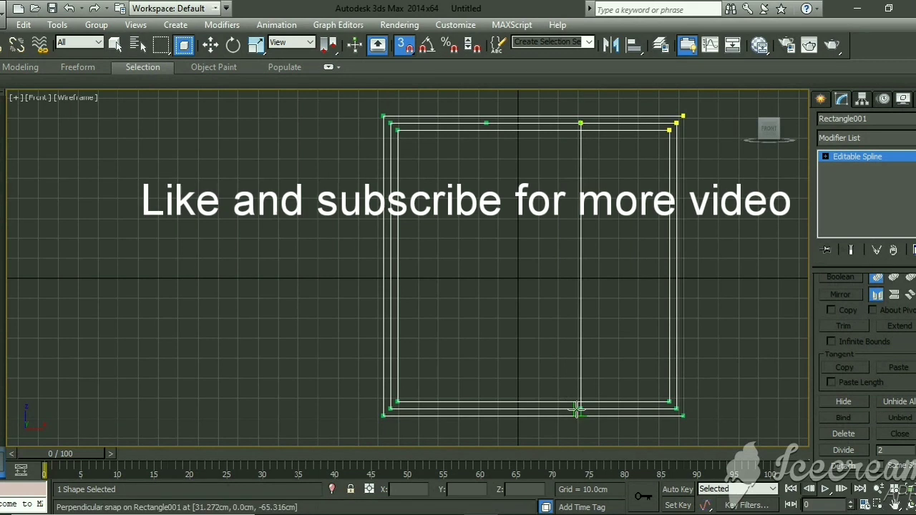
pyautogui.rightClick(466, 147)
pyautogui.click(485, 123)
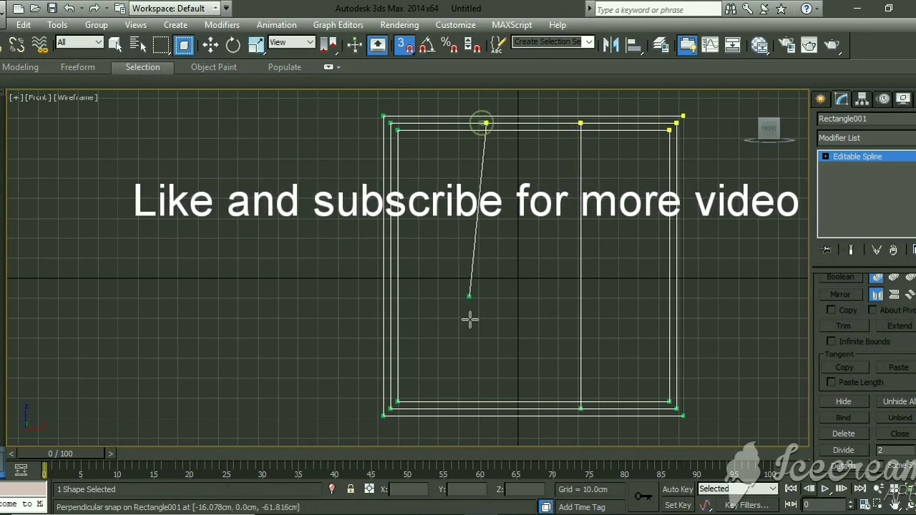
pyautogui.click(486, 410)
pyautogui.rightClick(460, 372)
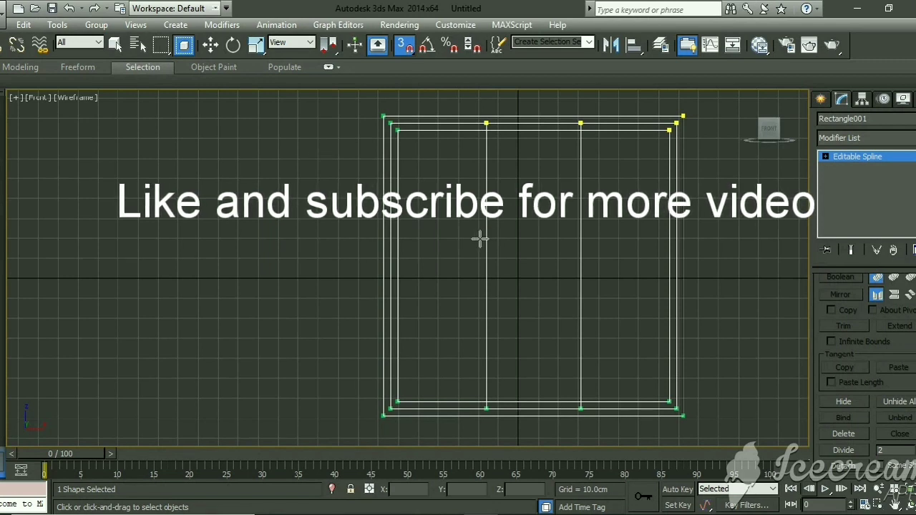
# At Spline level, crossing-select both vertical divider lines
pyautogui.click(213, 46)
pyautogui.moveTo(539, 287); pyautogui.dragTo(464, 304)
pyautogui.scroll(10, 883, 356)
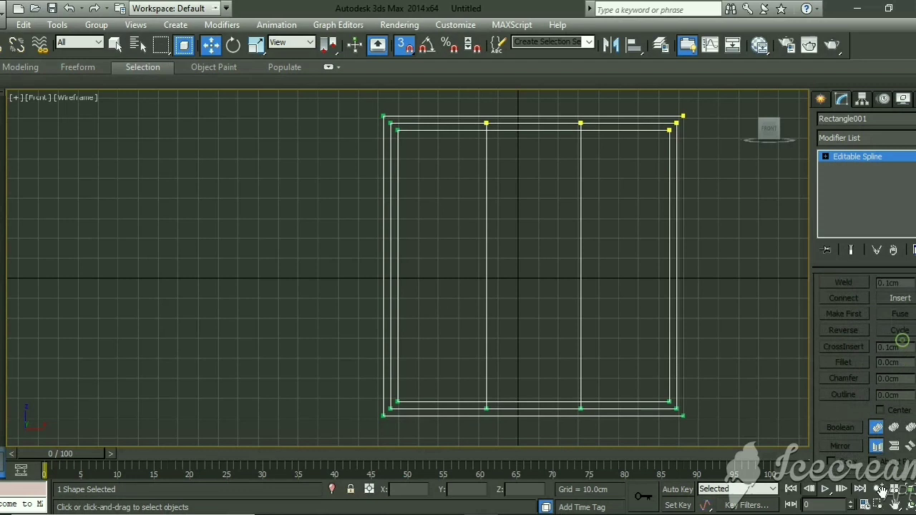
pyautogui.scroll(5, 883, 356)
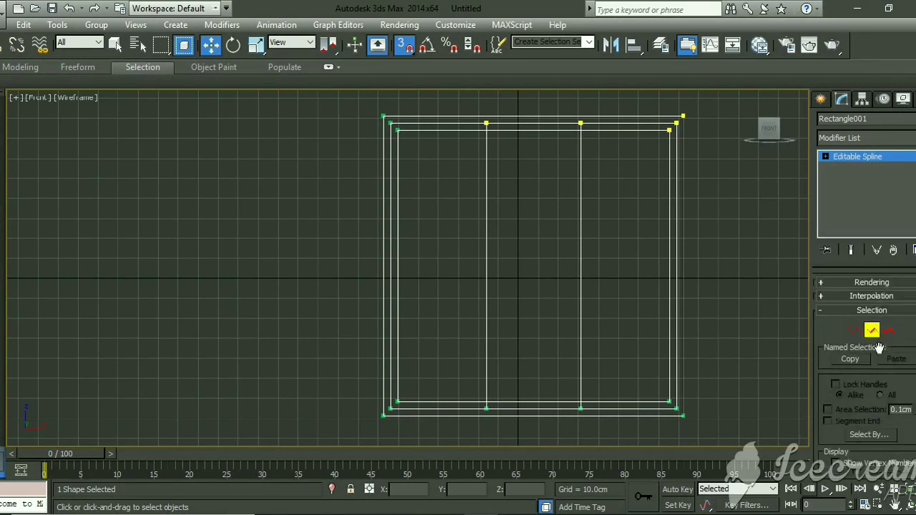
pyautogui.click(889, 331)
pyautogui.moveTo(614, 215); pyautogui.dragTo(464, 308)
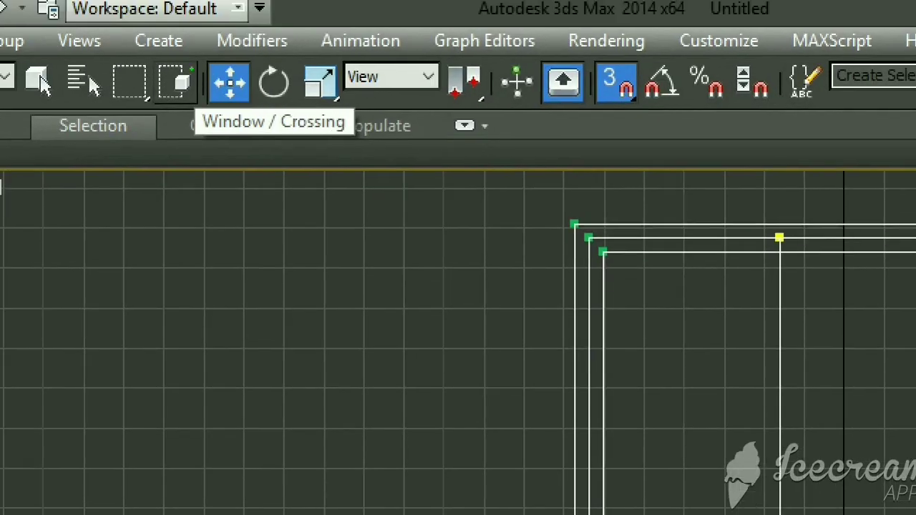
pyautogui.moveTo(148, 61); pyautogui.dragTo(202, 111)
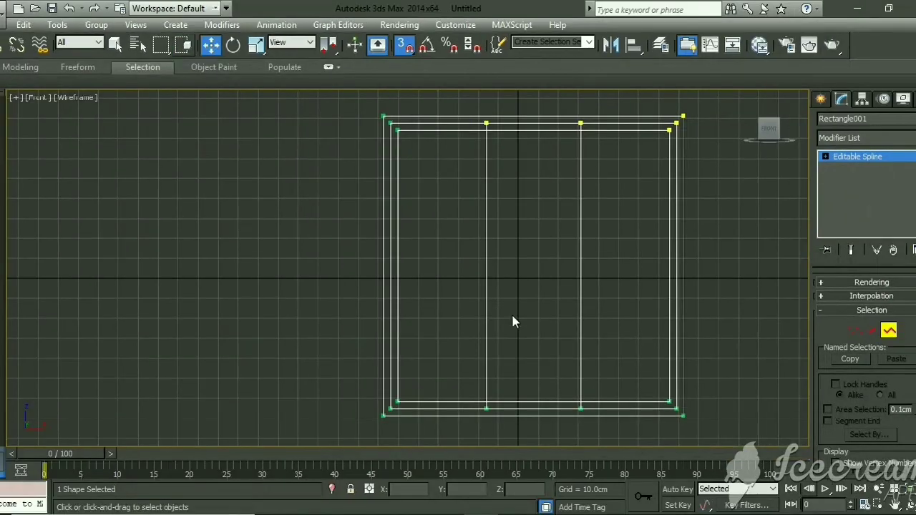
pyautogui.moveTo(596, 230); pyautogui.dragTo(472, 280)
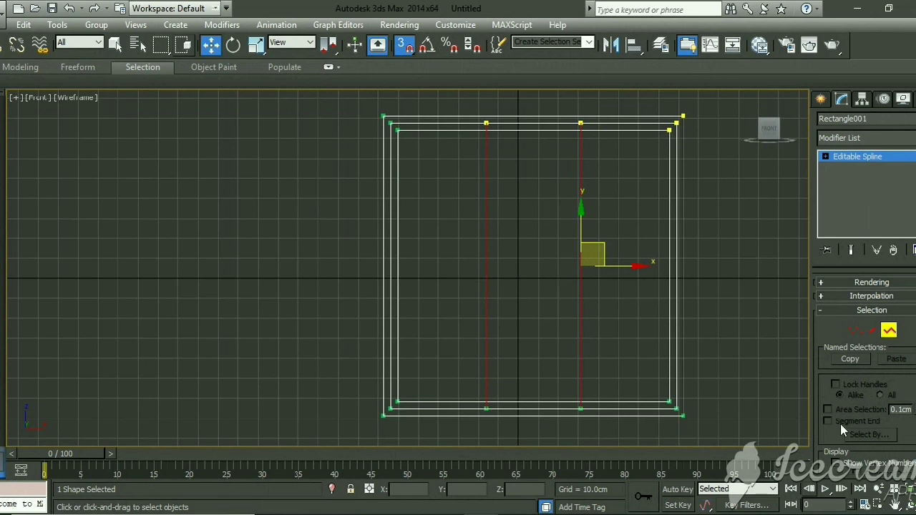
# Scroll to the Outline controls and enable the Center option
pyautogui.scroll(-8, 906, 401)
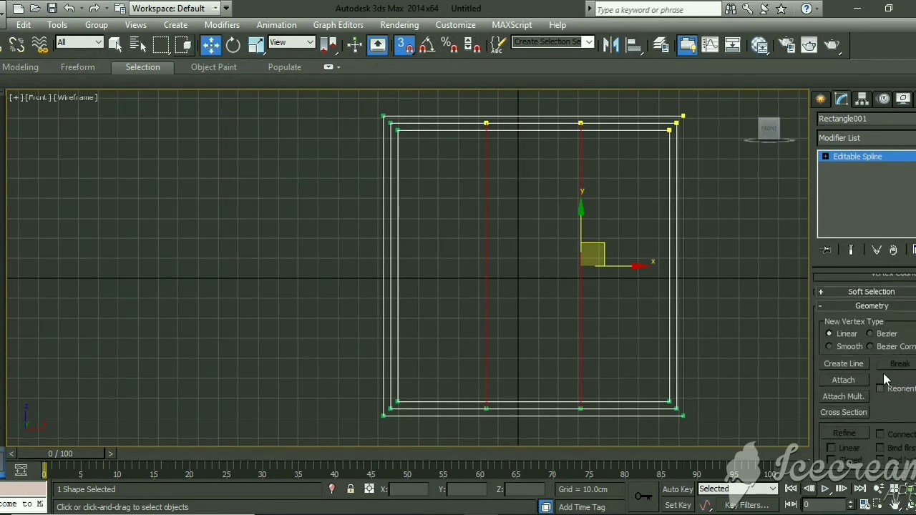
pyautogui.scroll(-5, 864, 427)
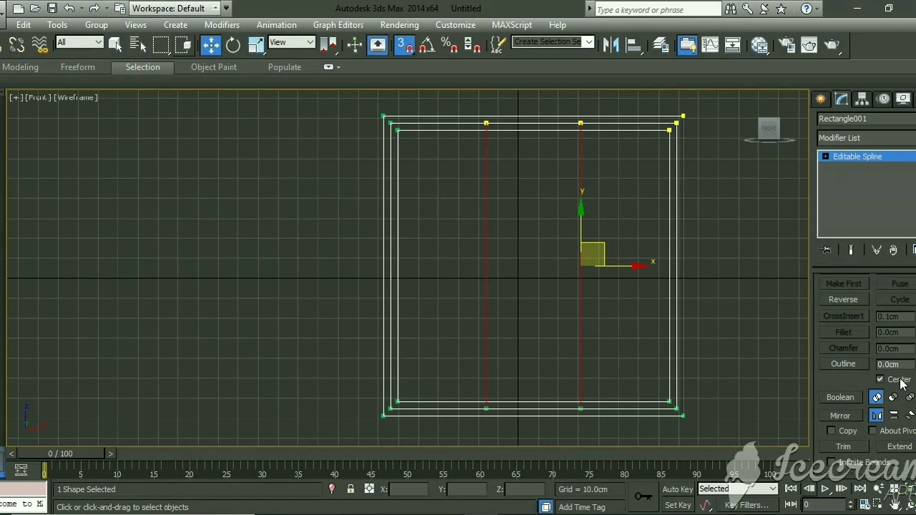
pyautogui.press('super')
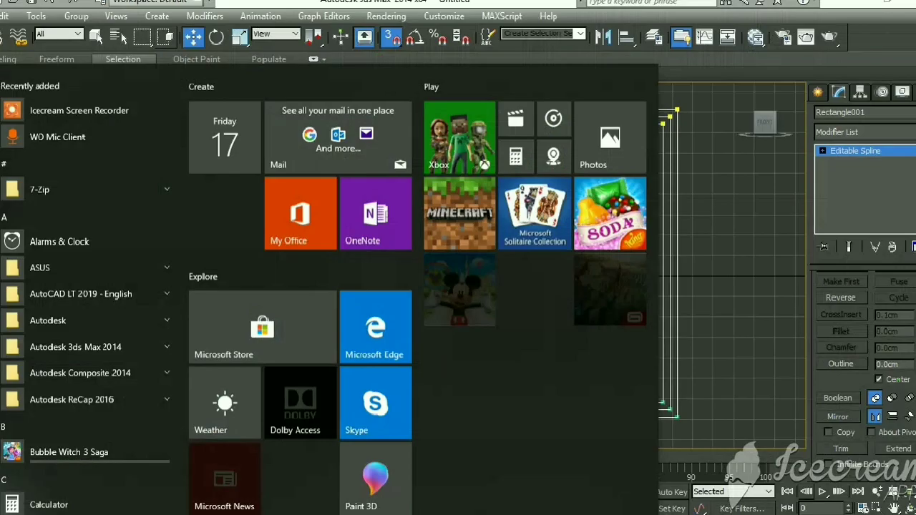
pyautogui.press('super')
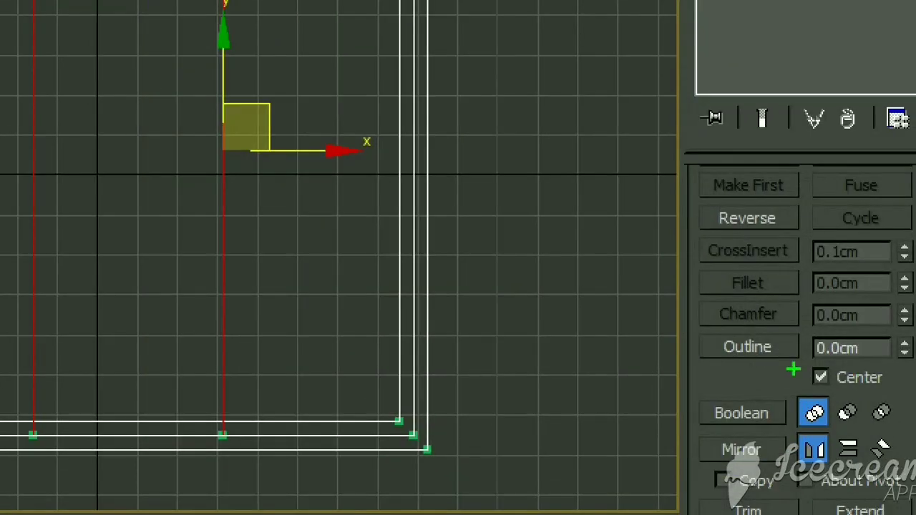
pyautogui.moveTo(791, 359)
pyautogui.mouseDown()
pyautogui.moveTo(865, 398)
pyautogui.moveTo(890, 400)
pyautogui.mouseUp()
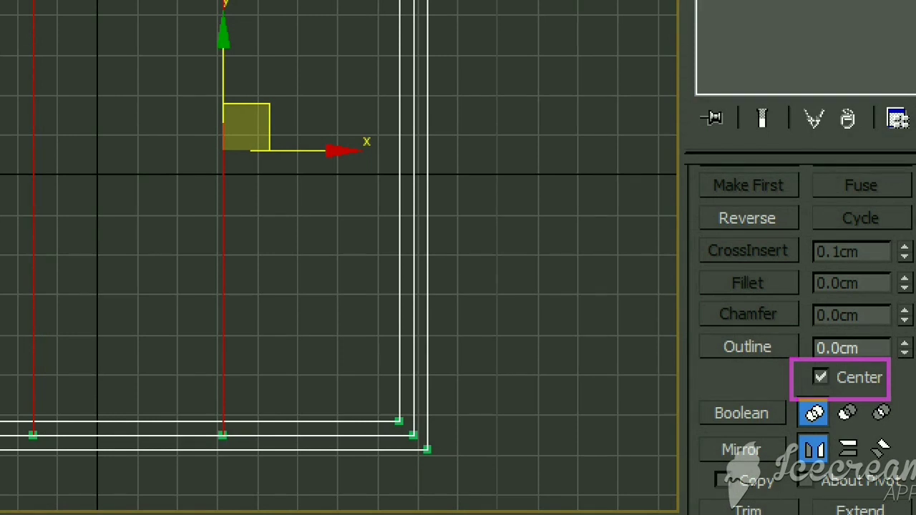
pyautogui.moveTo(891, 400); pyautogui.dragTo(888, 399)
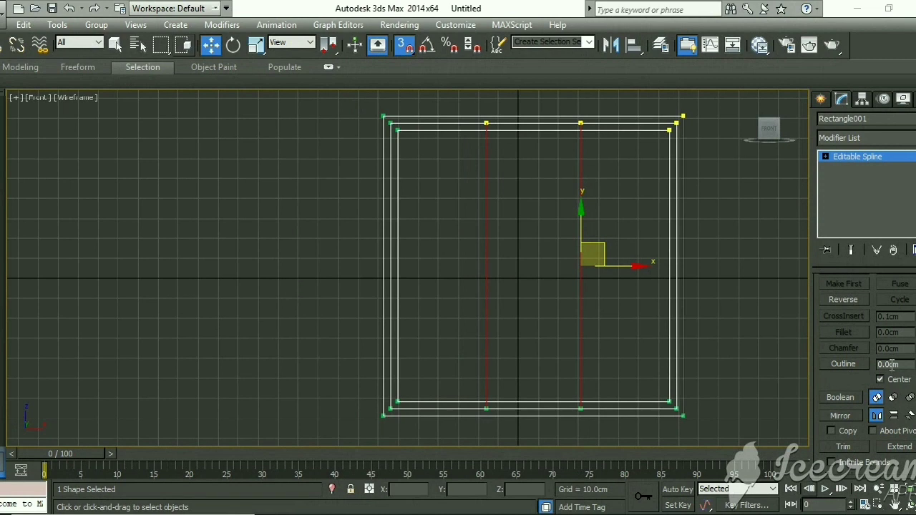
# Outline the dividers by 7 cm and delete the middle square ring
pyautogui.click(891, 365)
pyautogui.write('7')
pyautogui.press('Return')
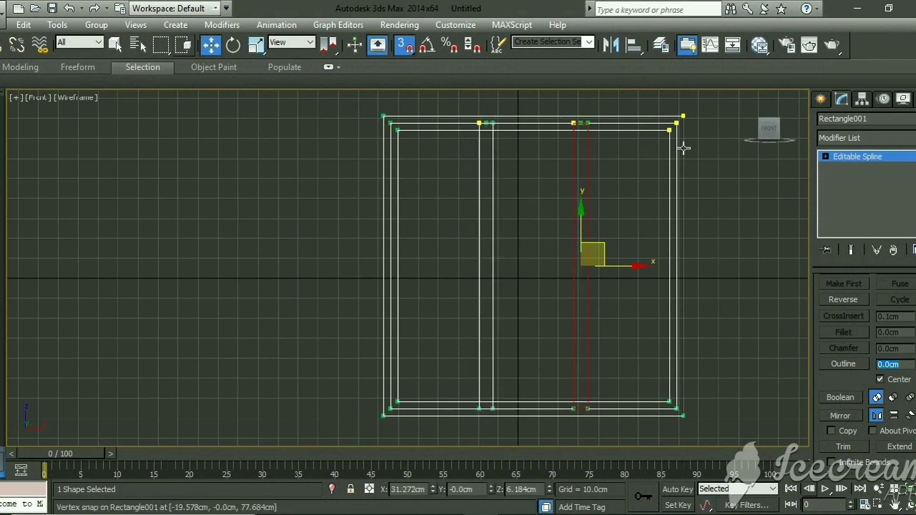
pyautogui.click(657, 124)
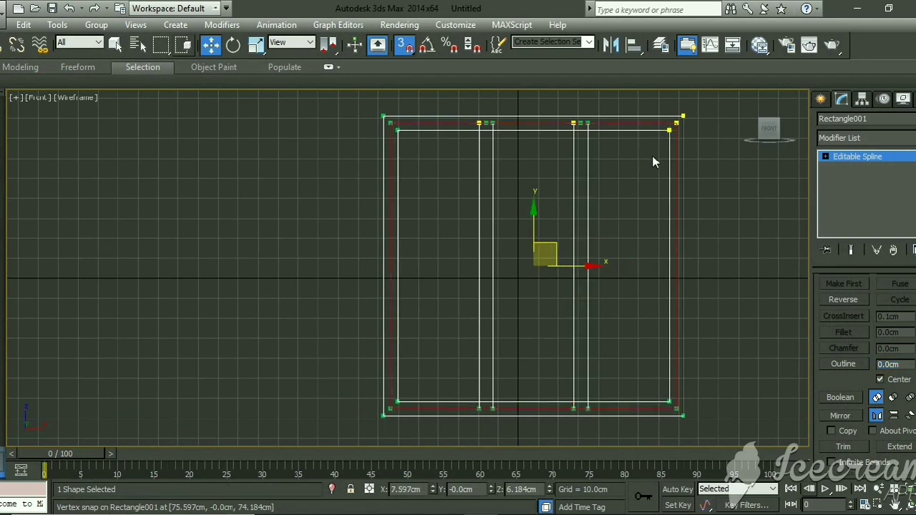
pyautogui.press('Delete')
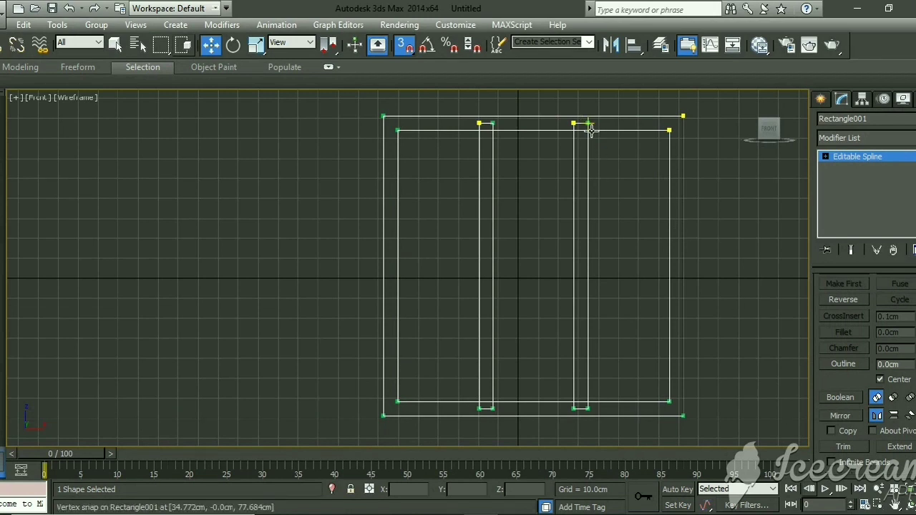
# Trim the top and bottom caps of both mullion slots, leaving three panel openings
pyautogui.click(845, 446)
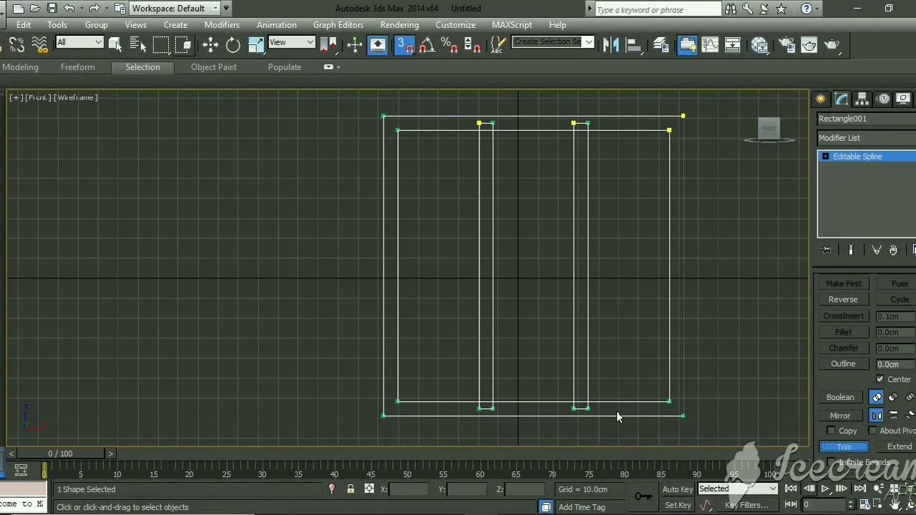
pyautogui.click(487, 405)
pyautogui.click(489, 404)
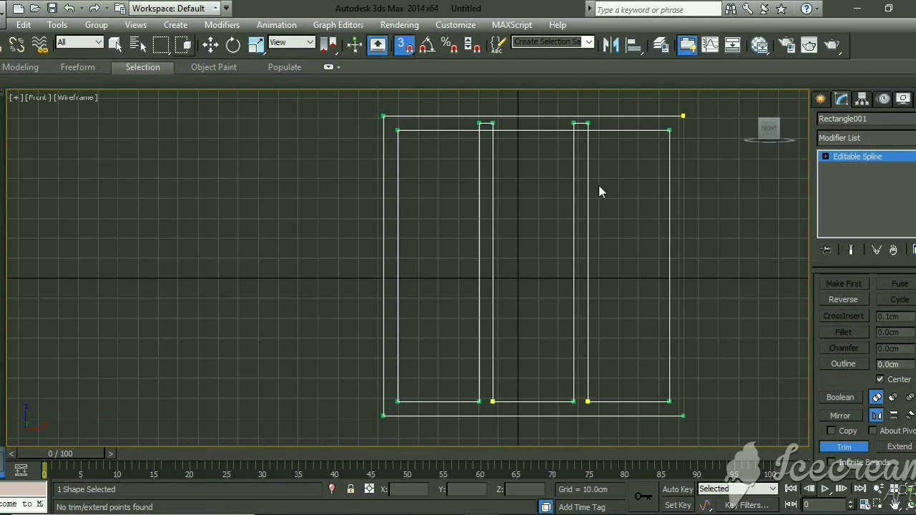
pyautogui.click(582, 123)
pyautogui.click(487, 124)
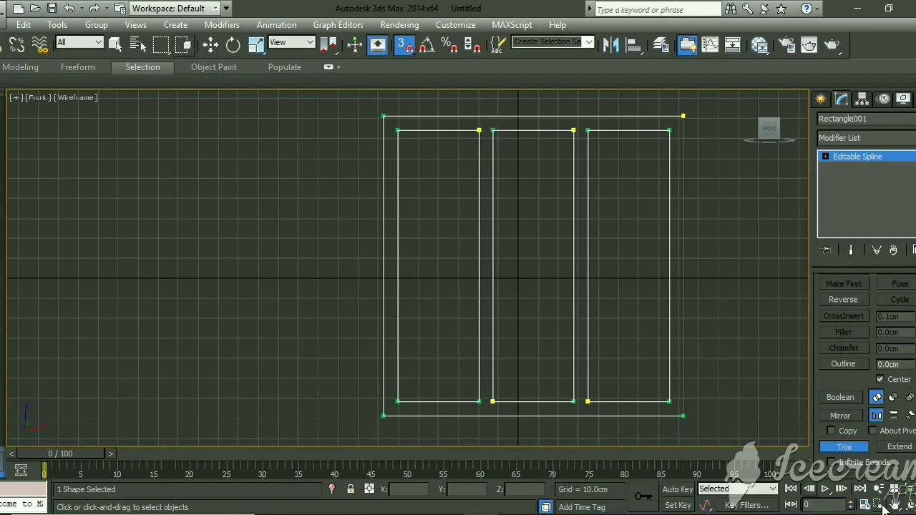
pyautogui.scroll(2, 824, 364)
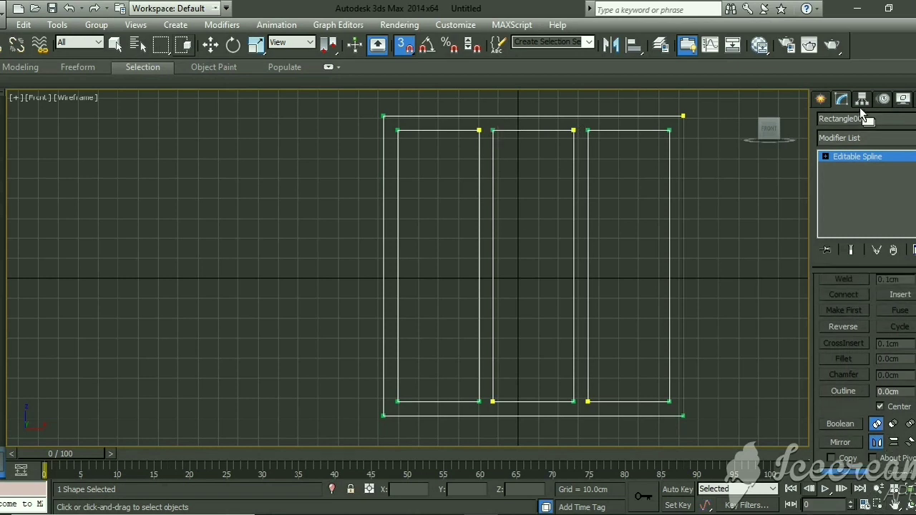
# Add an Extrude modifier to Rectangle001, leaving Amount at 0.0cm
pyautogui.press('w')
pyautogui.click(848, 140)
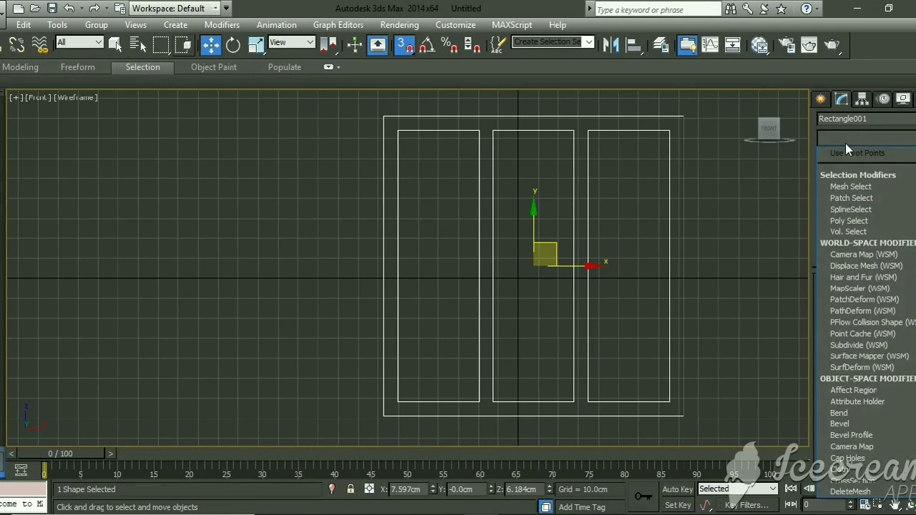
pyautogui.click(844, 209)
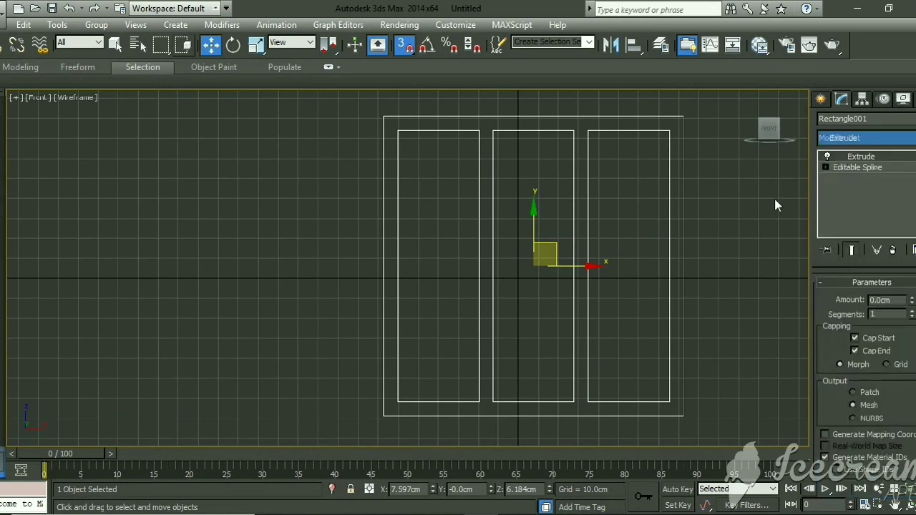
# Switch the viewport to Realistic shading to show the filled green frame
pyautogui.moveTo(718, 302); pyautogui.dragTo(43, 99, button='middle')
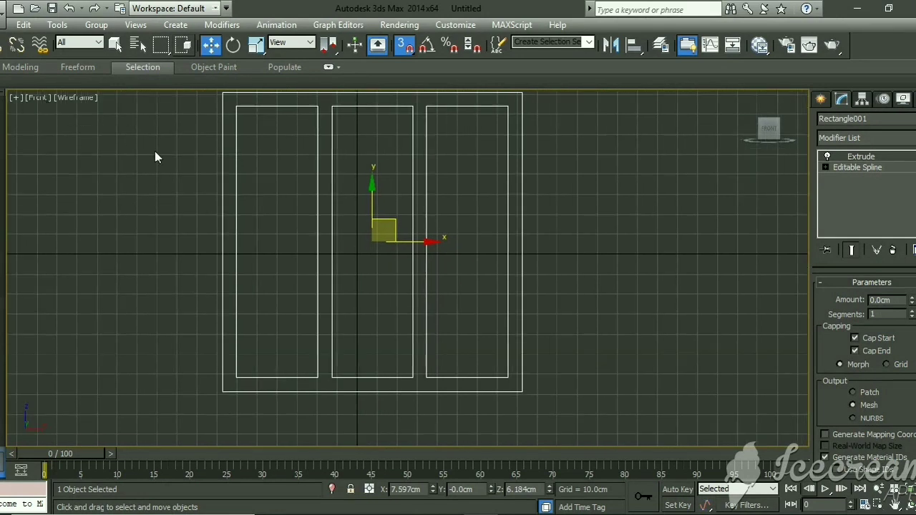
pyautogui.moveTo(156, 153); pyautogui.dragTo(246, 205, button='middle')
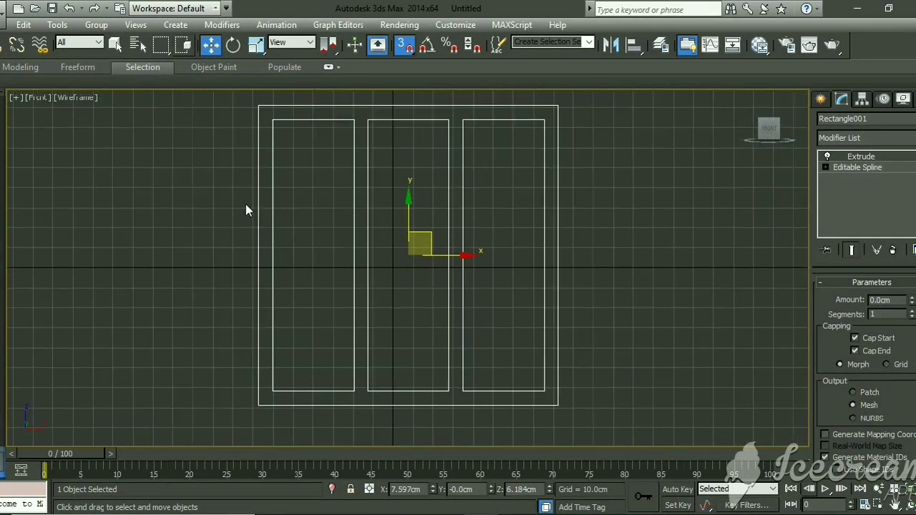
pyautogui.click(73, 98)
pyautogui.click(87, 114)
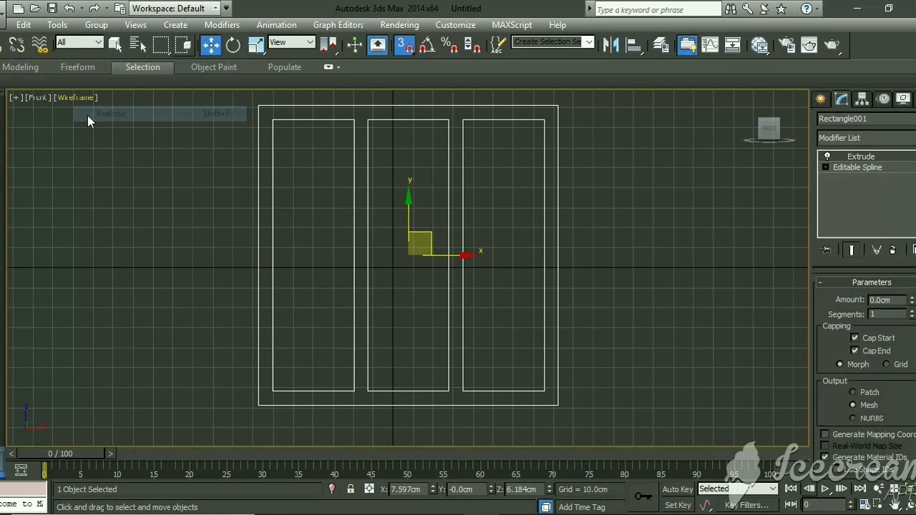
pyautogui.moveTo(618, 280); pyautogui.dragTo(714, 294, button='middle')
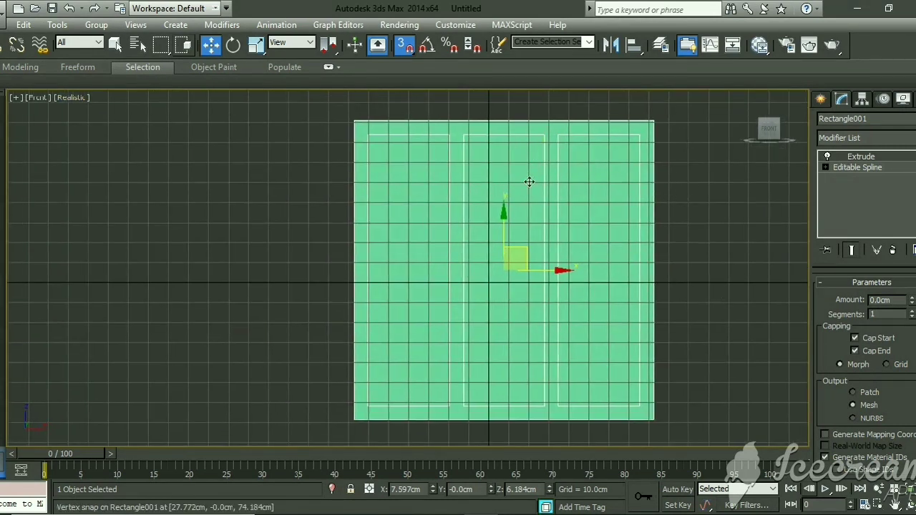
# Go down to Rectangle001's Editable Spline and enter Vertex sub-object mode
pyautogui.click(851, 166)
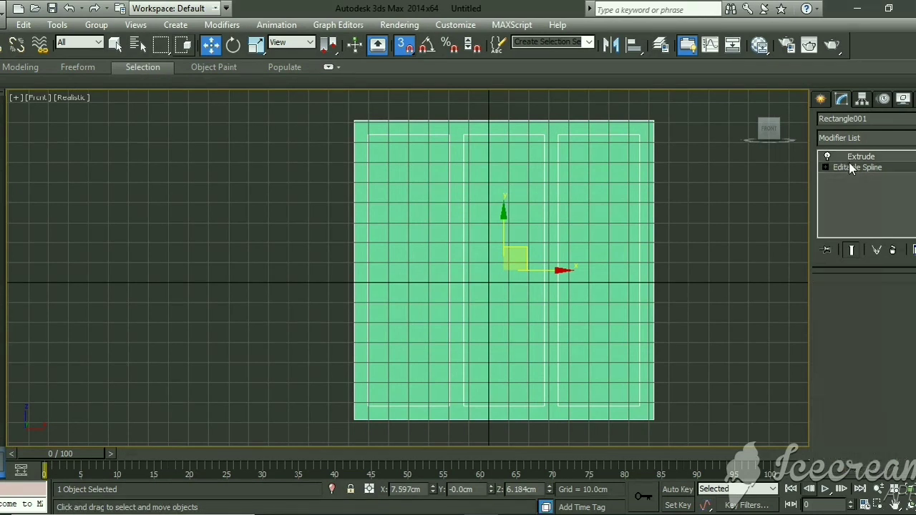
pyautogui.scroll(10, 834, 423)
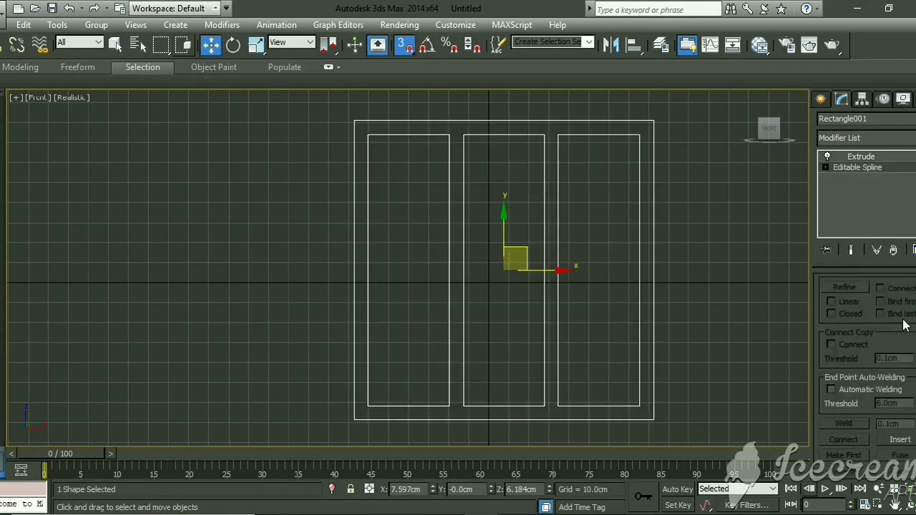
pyautogui.scroll(2, 863, 318)
pyautogui.click(856, 330)
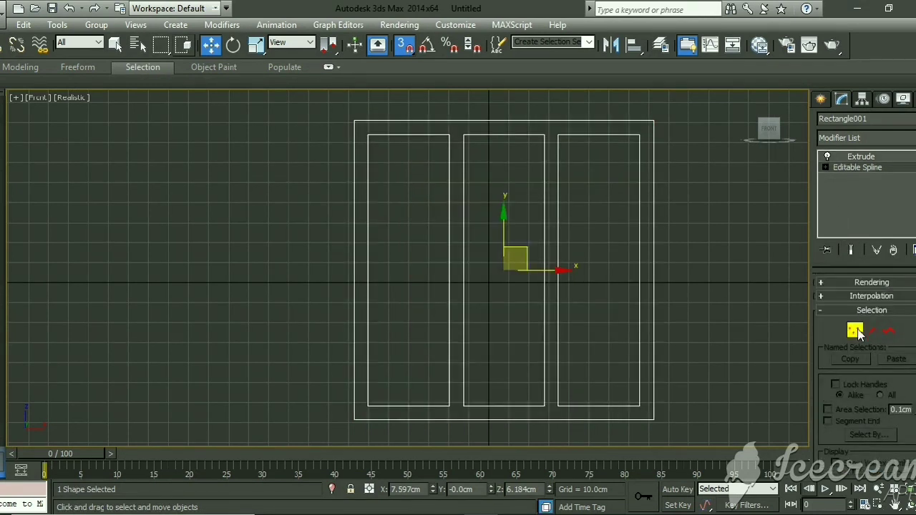
# Move pane corner vertices to check they are separate, then undo to keep the shape
pyautogui.click(555, 136)
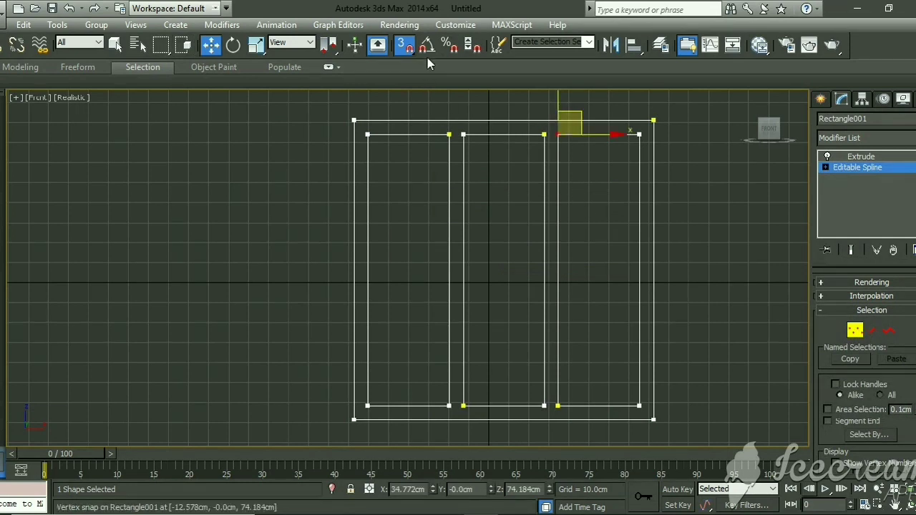
pyautogui.moveTo(628, 223); pyautogui.dragTo(646, 294, button='middle')
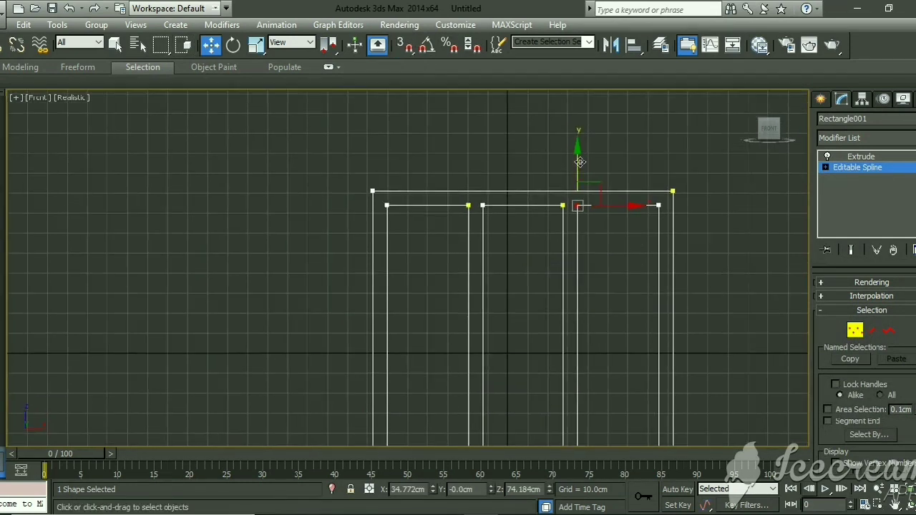
pyautogui.click(577, 218)
pyautogui.click(577, 206)
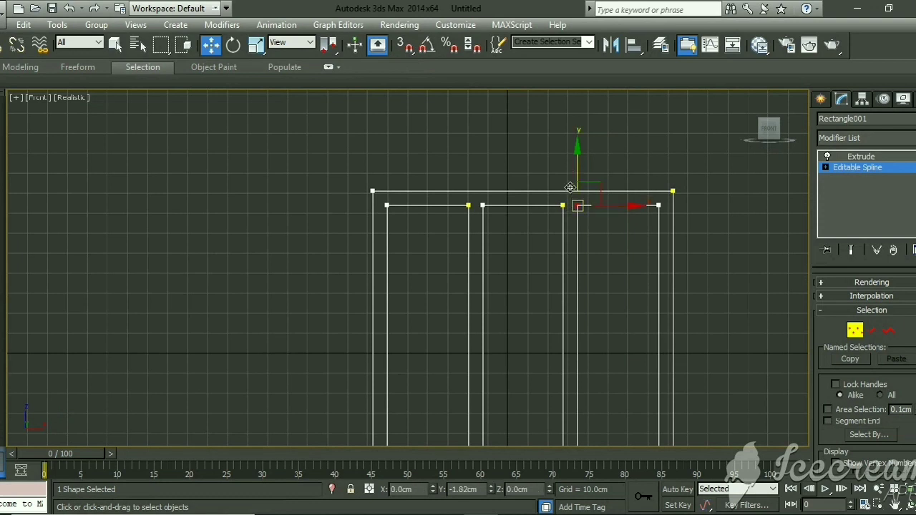
pyautogui.moveTo(577, 207); pyautogui.dragTo(590, 267)
pyautogui.click(581, 263)
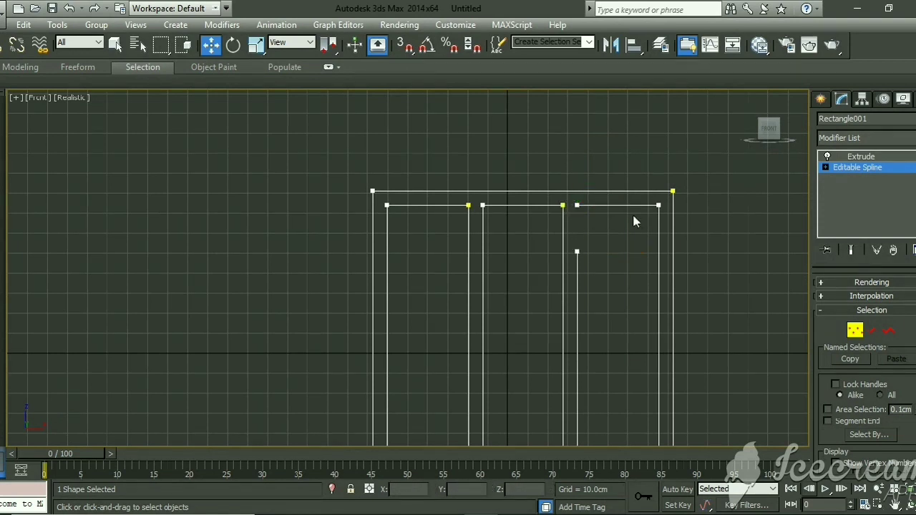
pyautogui.click(672, 191)
pyautogui.moveTo(671, 156)
pyautogui.mouseDown()
pyautogui.moveTo(666, 129)
pyautogui.moveTo(666, 194)
pyautogui.moveTo(662, 141)
pyautogui.mouseUp()
pyautogui.hotkey('ctrl', 'z')
pyautogui.hotkey('ctrl', 'z')
pyautogui.hotkey('ctrl', 'z')
pyautogui.hotkey('ctrl', 'z')
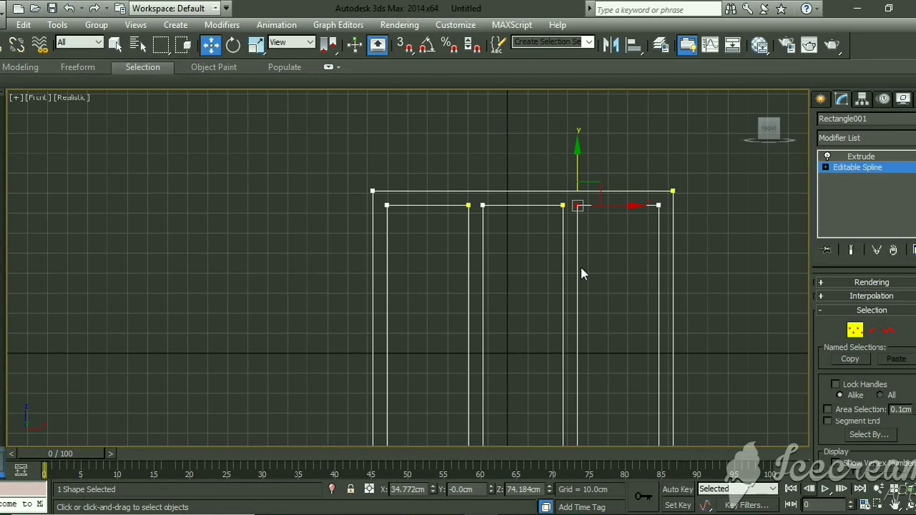
pyautogui.scroll(-2, 667, 173)
pyautogui.moveTo(634, 249); pyautogui.dragTo(617, 210, button='middle')
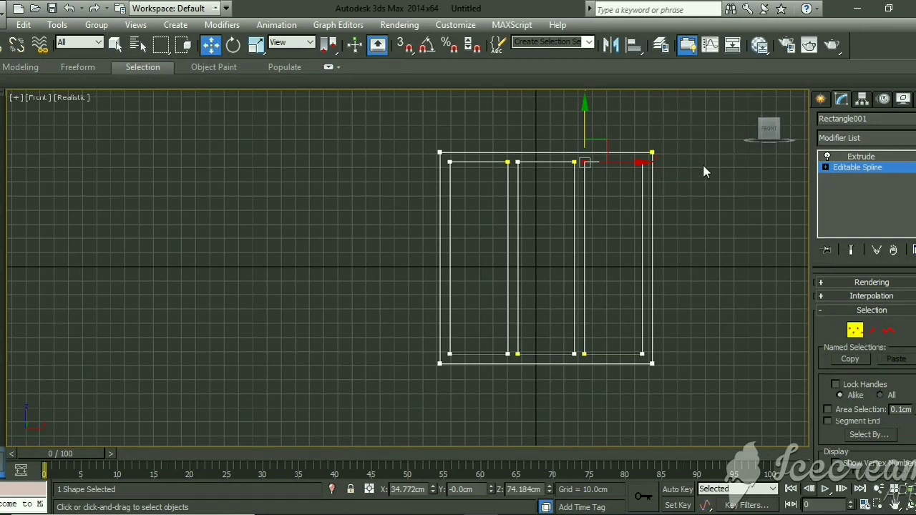
# Select all frame vertices, fuse and weld the overlapping corners, then exit Vertex mode
pyautogui.moveTo(518, 337); pyautogui.dragTo(390, 395)
pyautogui.rightClick(391, 325)
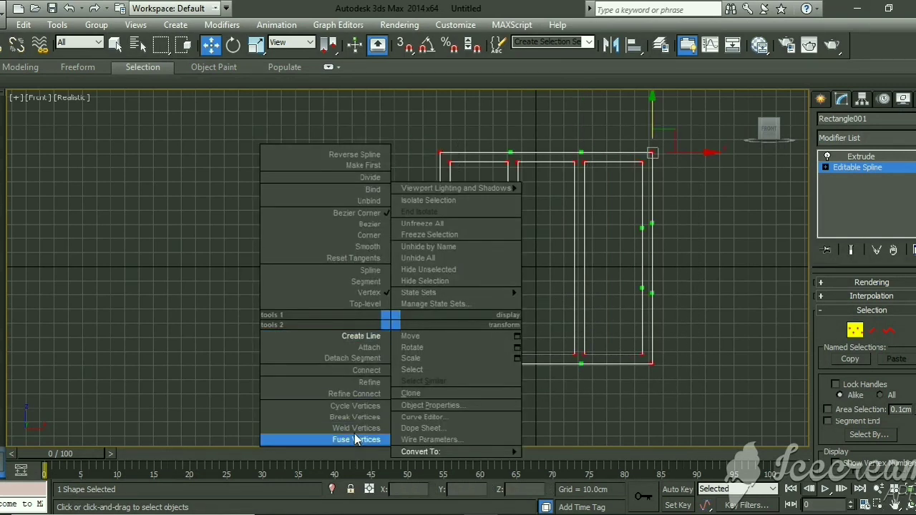
pyautogui.click(353, 428)
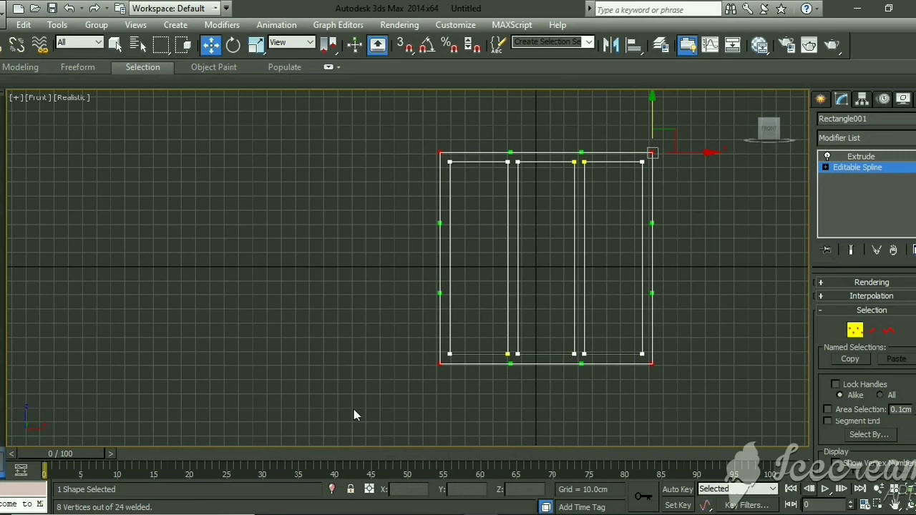
pyautogui.rightClick(372, 291)
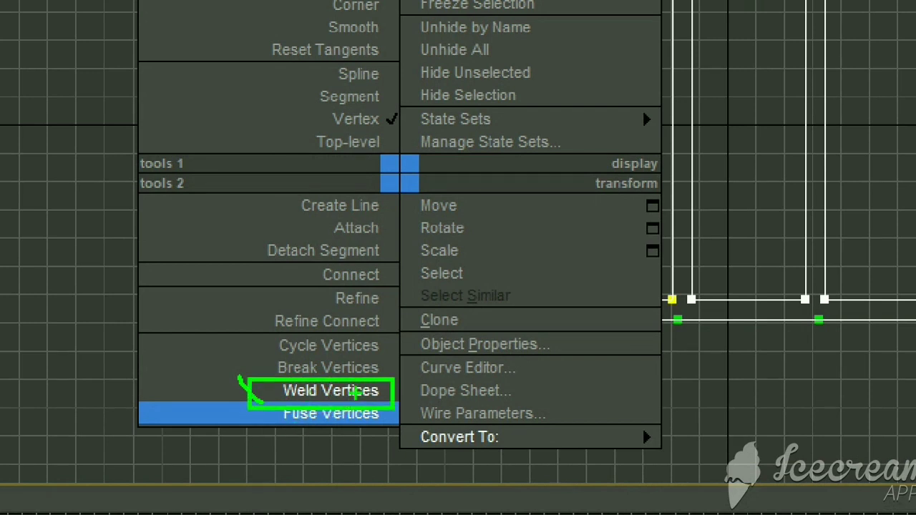
pyautogui.click(333, 392)
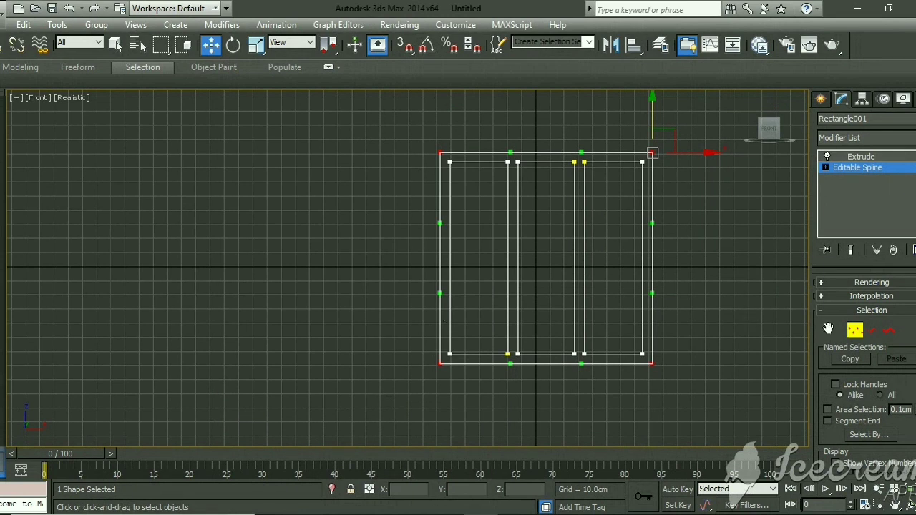
pyautogui.click(856, 332)
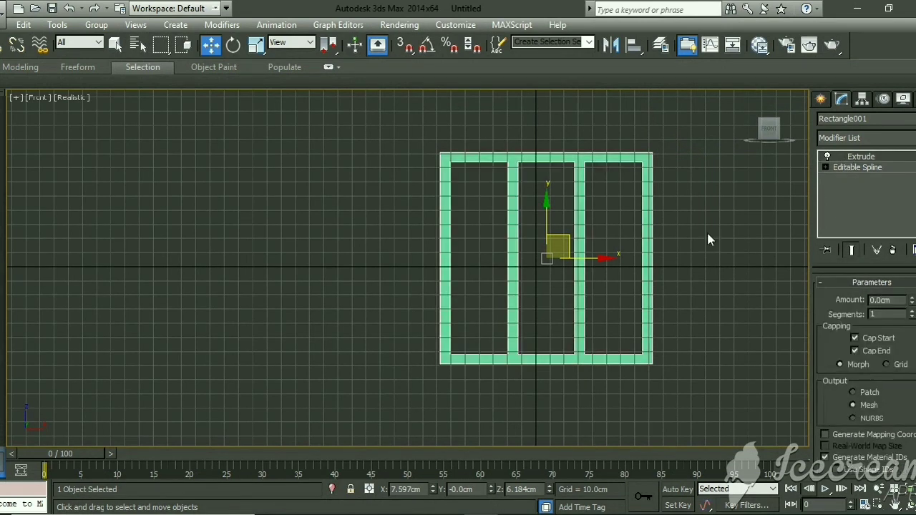
# Hide the viewport grid and show the frame as its spline outline
pyautogui.moveTo(652, 264); pyautogui.dragTo(624, 268, button='middle')
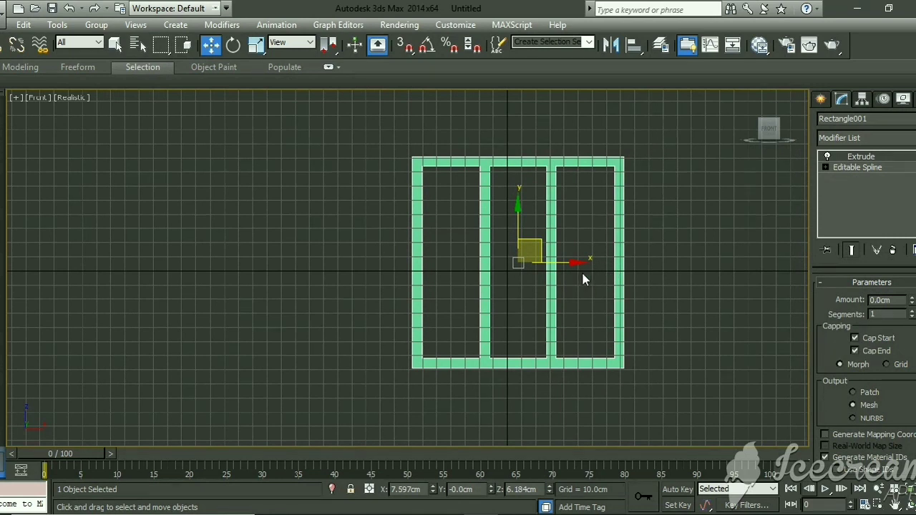
pyautogui.press('g')
pyautogui.moveTo(620, 260); pyautogui.dragTo(573, 277, button='middle')
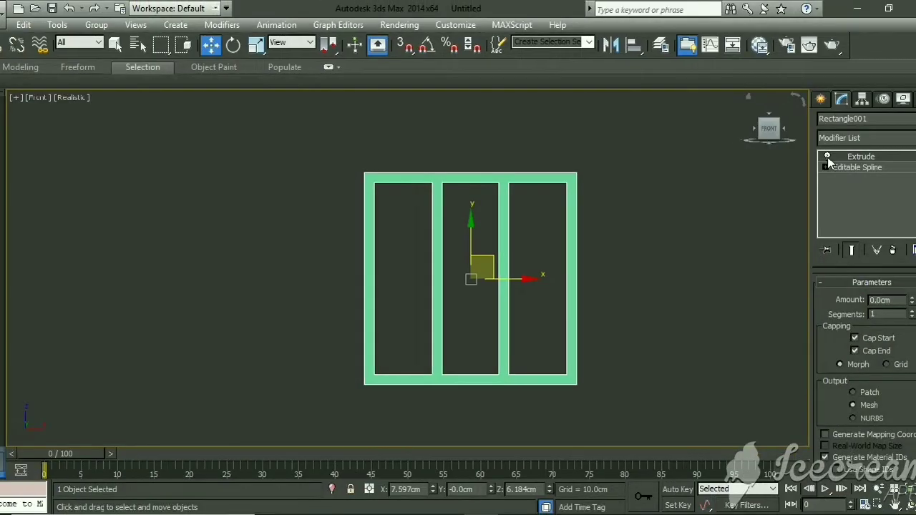
pyautogui.click(818, 155)
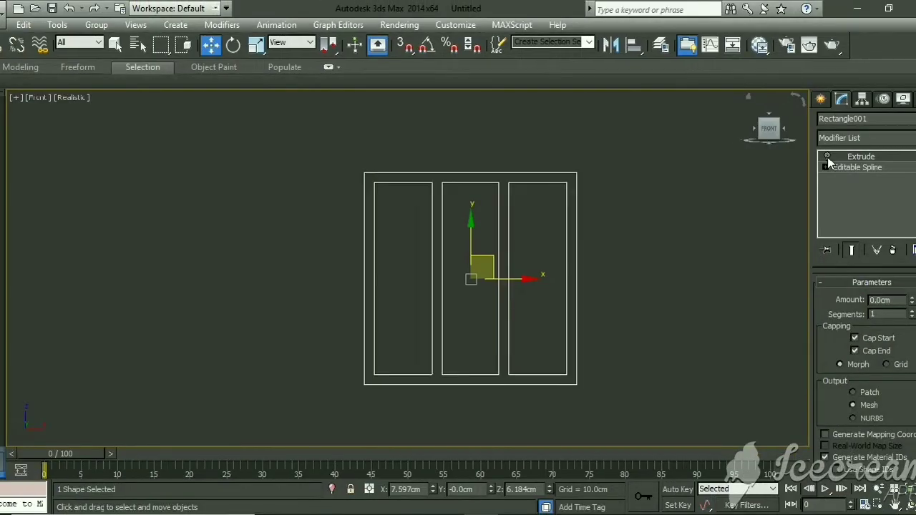
# With snaps on, draw a 136cm by 40.825cm rectangle over the left pane opening
pyautogui.click(821, 100)
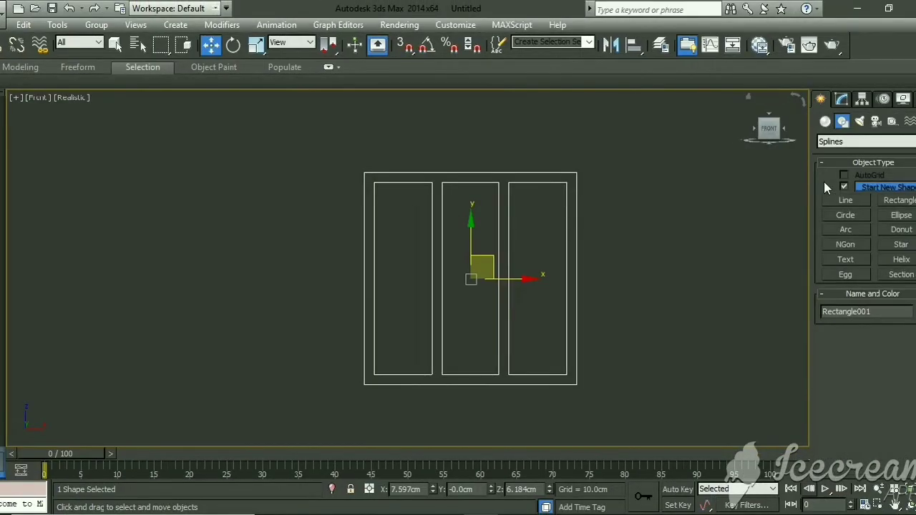
pyautogui.click(880, 200)
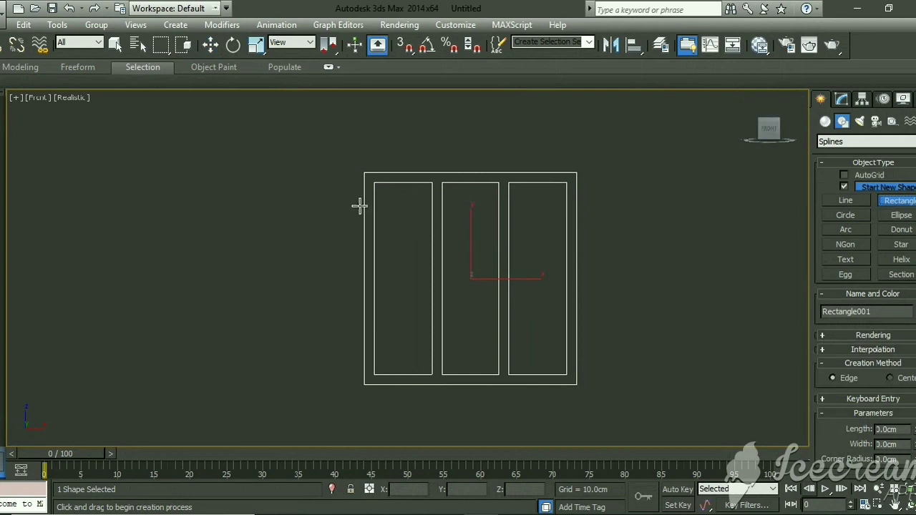
pyautogui.click(405, 51)
pyautogui.moveTo(373, 182)
pyautogui.mouseDown()
pyautogui.moveTo(381, 278)
pyautogui.moveTo(432, 374)
pyautogui.mouseUp()
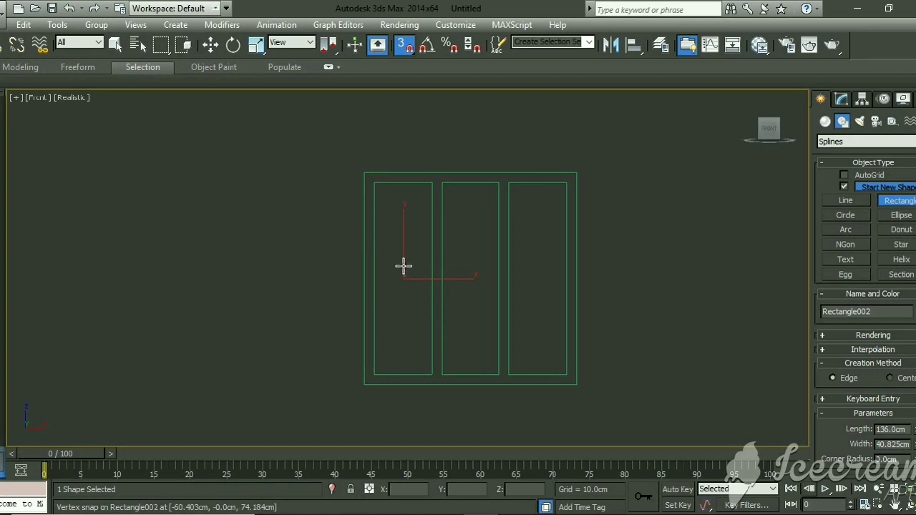
# Isolate Rectangle002 and convert it to an Editable Spline
pyautogui.click(331, 491)
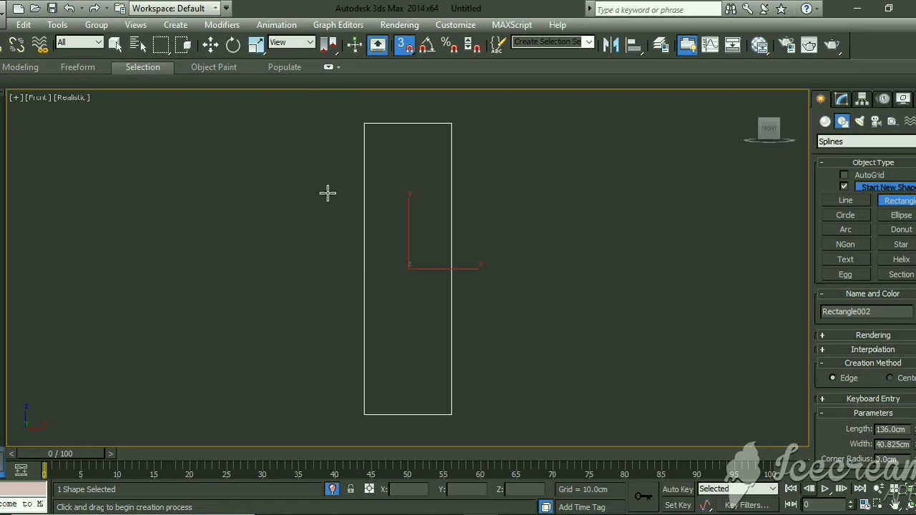
pyautogui.rightClick(393, 185)
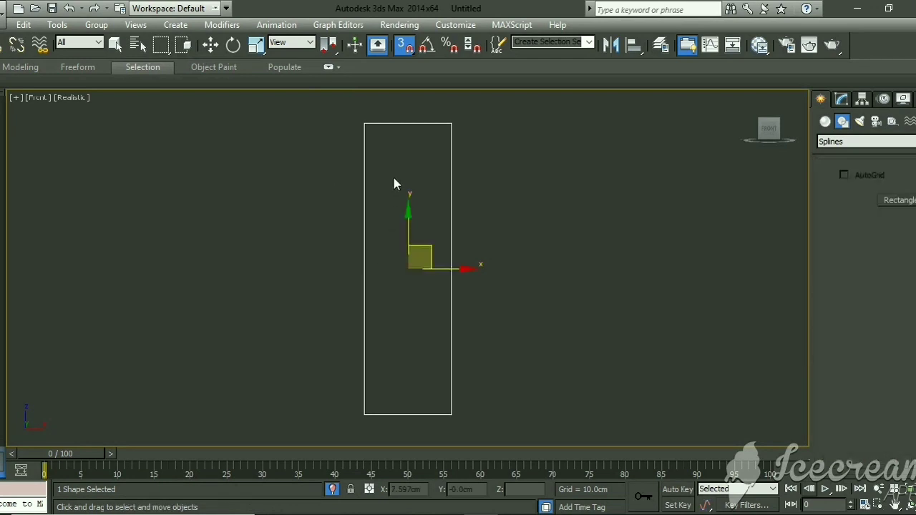
pyautogui.rightClick(392, 208)
pyautogui.moveTo(429, 339)
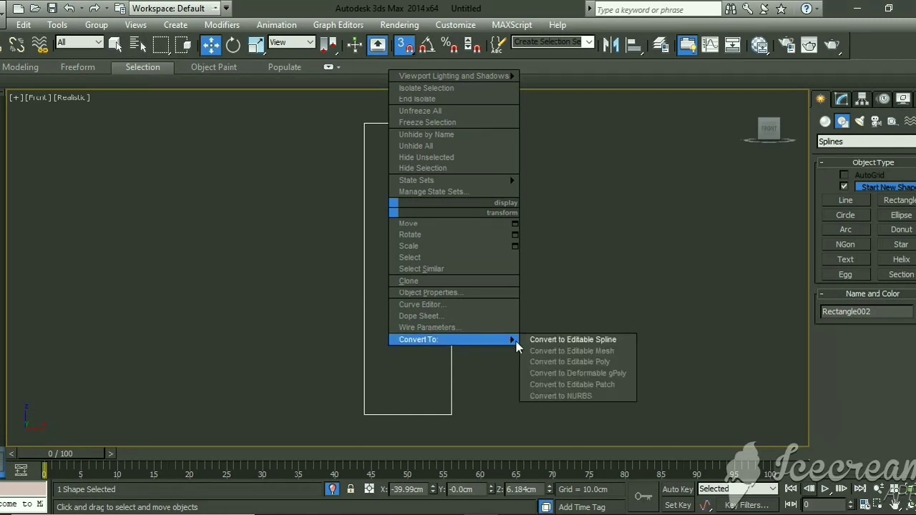
pyautogui.click(540, 341)
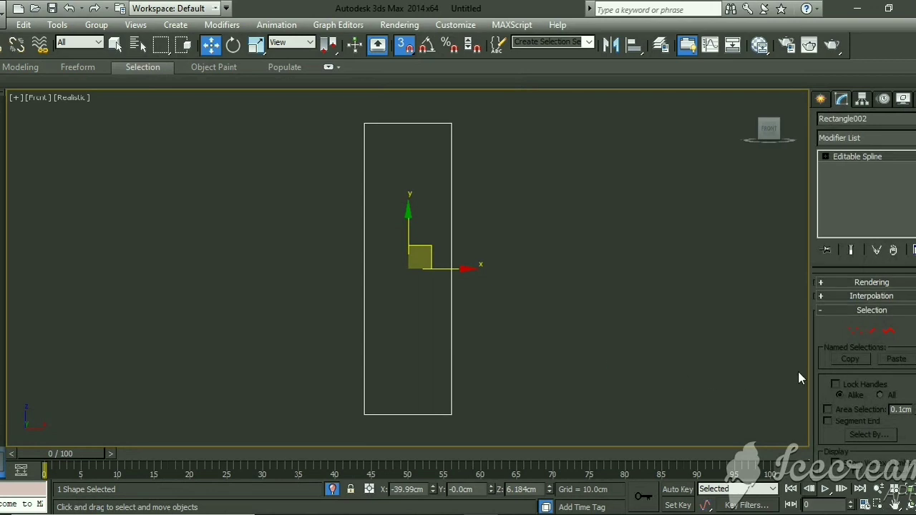
# At Spline level, apply a 5cm Outline to Rectangle002 to form the inner sash border
pyautogui.click(889, 330)
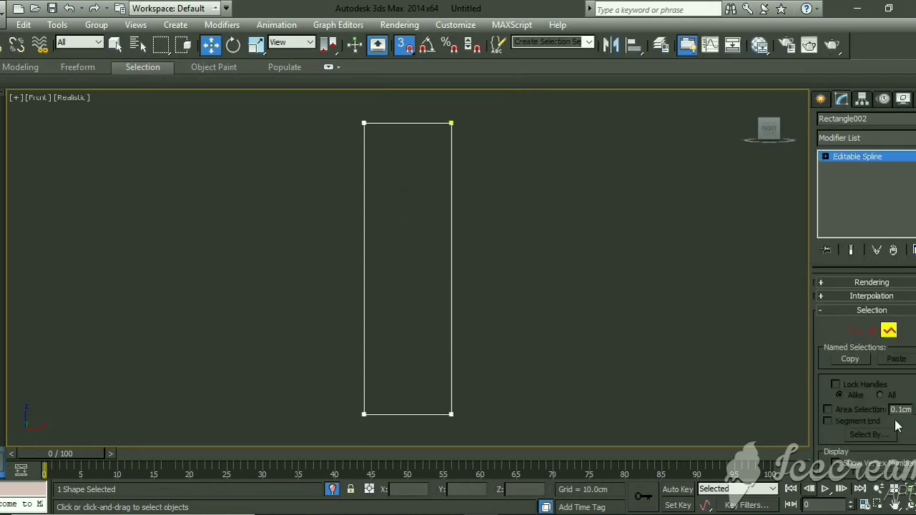
pyautogui.scroll(-15, 911, 331)
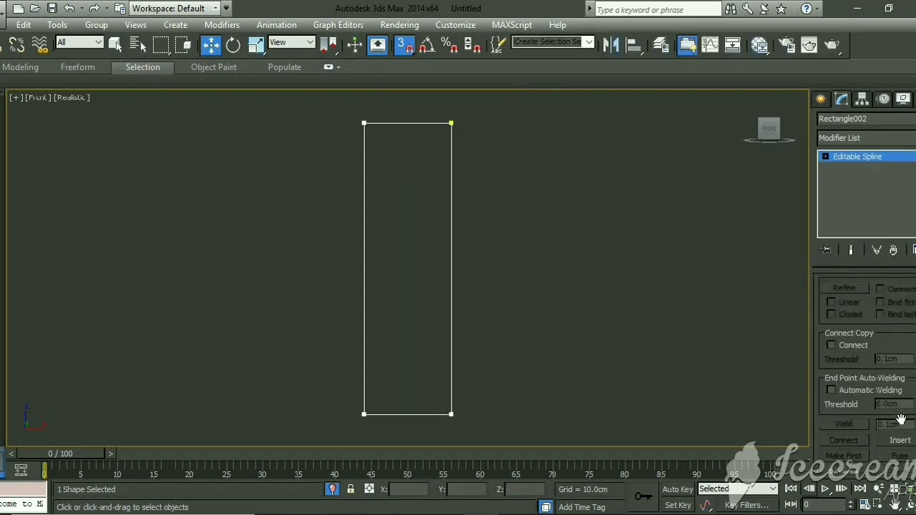
pyautogui.scroll(-3, 900, 422)
pyautogui.scroll(2, 894, 393)
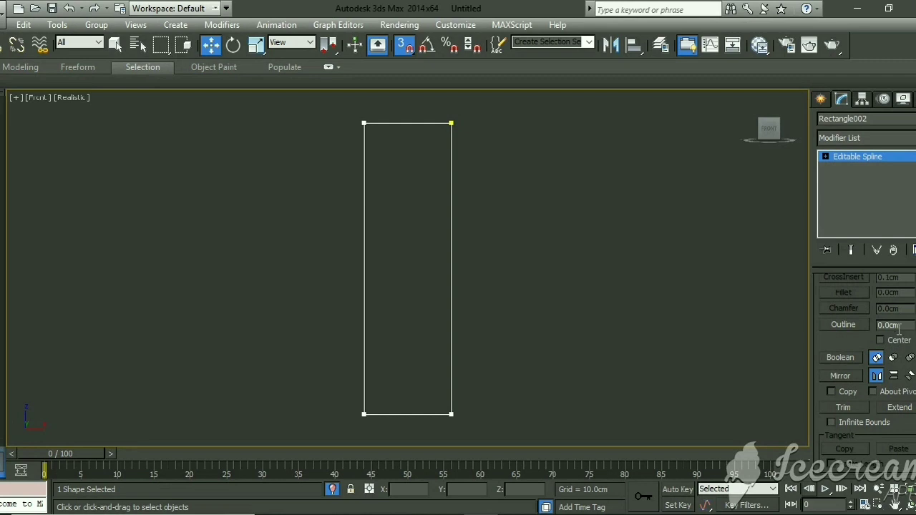
pyautogui.doubleClick(893, 326)
pyautogui.write('5')
pyautogui.press('Return')
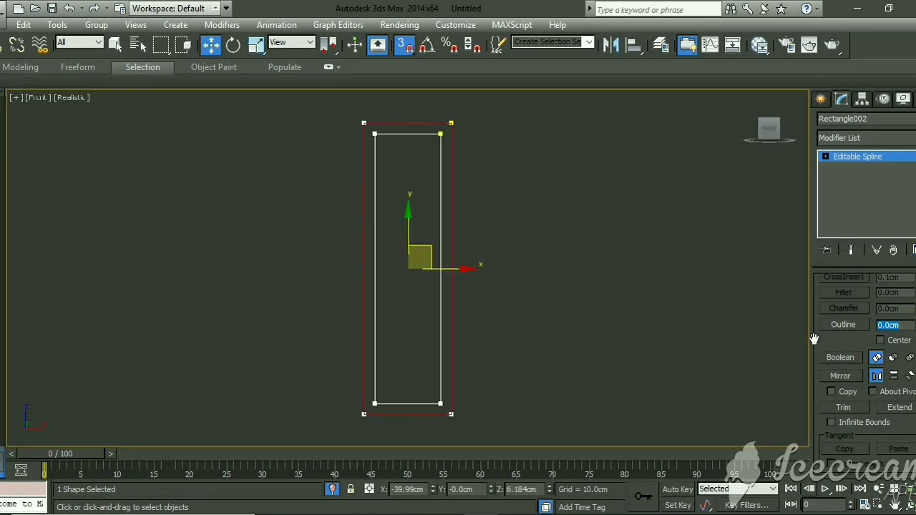
# Turn on Midpoint snapping in the Grid and Snap Settings
pyautogui.moveTo(478, 352); pyautogui.dragTo(468, 227, button='middle')
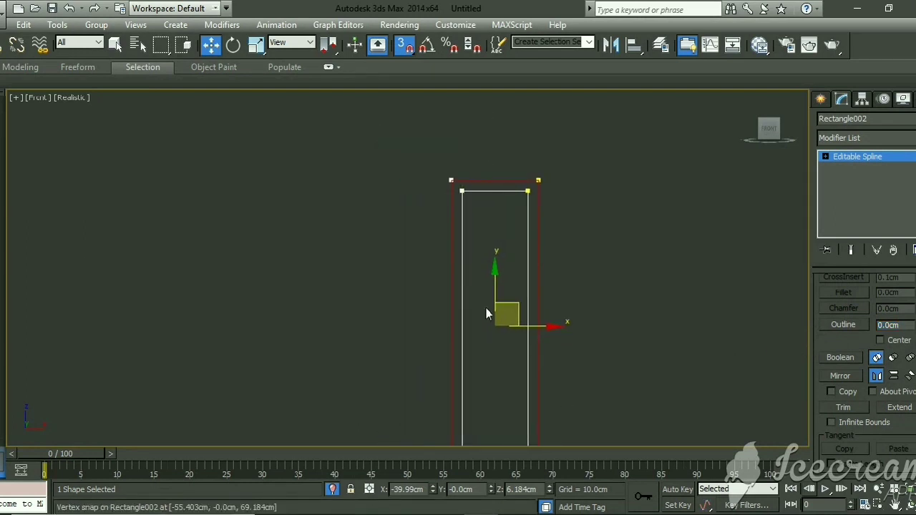
pyautogui.moveTo(486, 313); pyautogui.dragTo(508, 274, button='middle')
pyautogui.moveTo(558, 170); pyautogui.dragTo(568, 236, button='middle')
pyautogui.rightClick(642, 180)
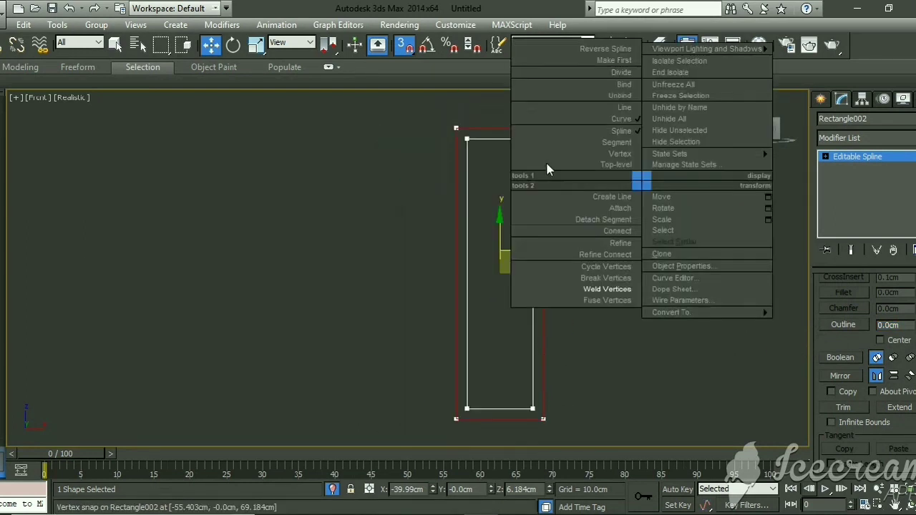
pyautogui.click(399, 56)
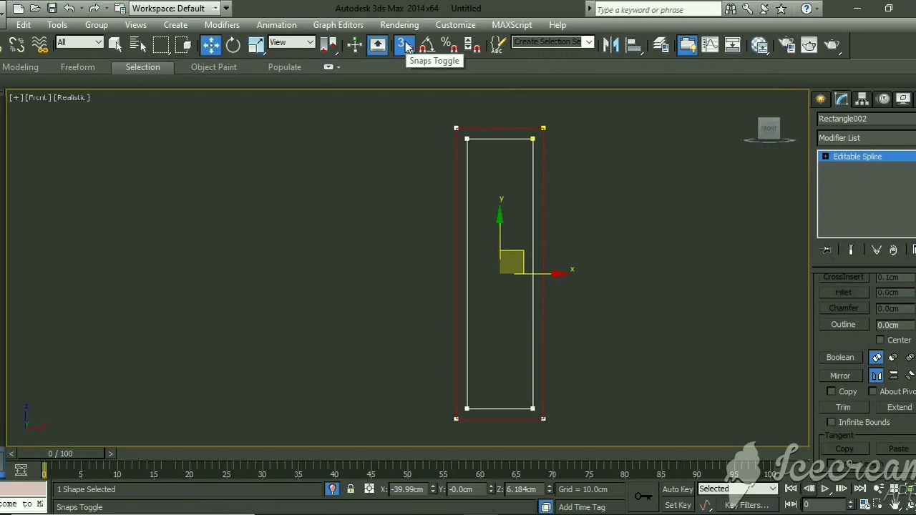
pyautogui.rightClick(405, 45)
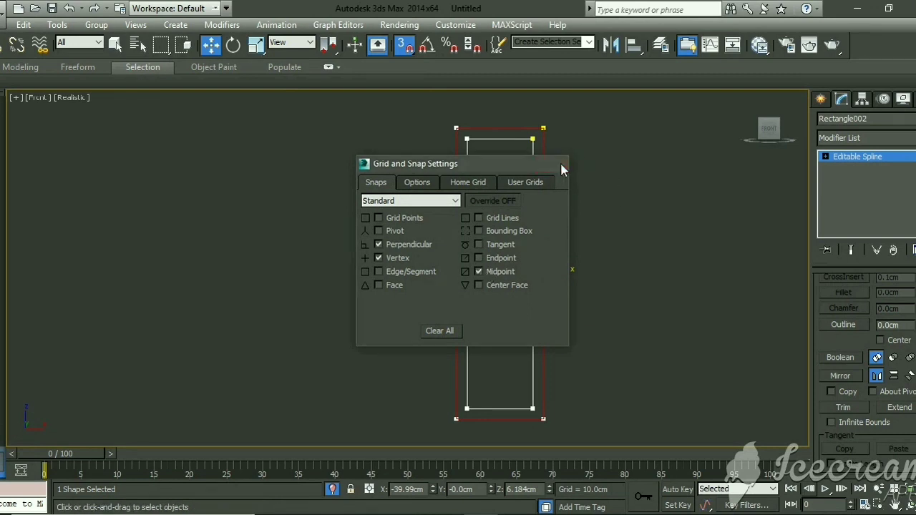
pyautogui.click(552, 163)
# Draw vertical and horizontal lines joining the inner rectangle's edge midpoints
pyautogui.rightClick(366, 224)
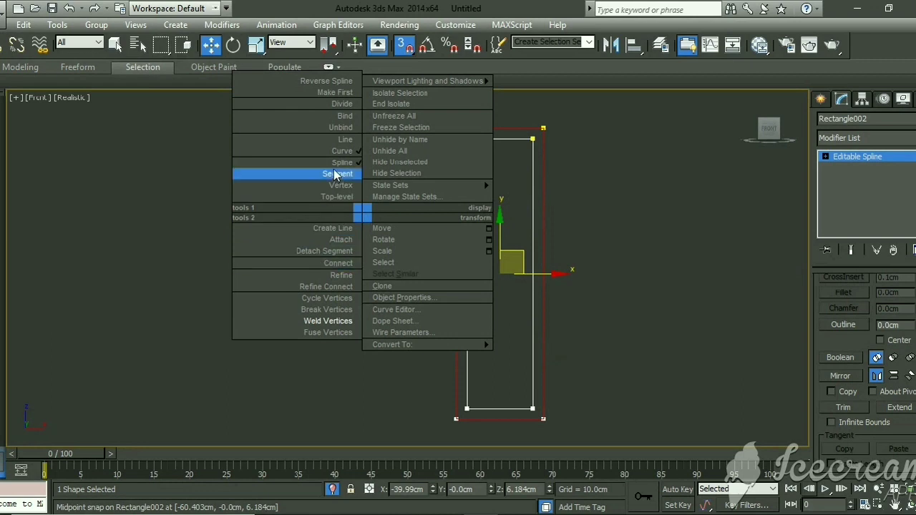
pyautogui.click(335, 227)
pyautogui.click(500, 139)
pyautogui.click(492, 417)
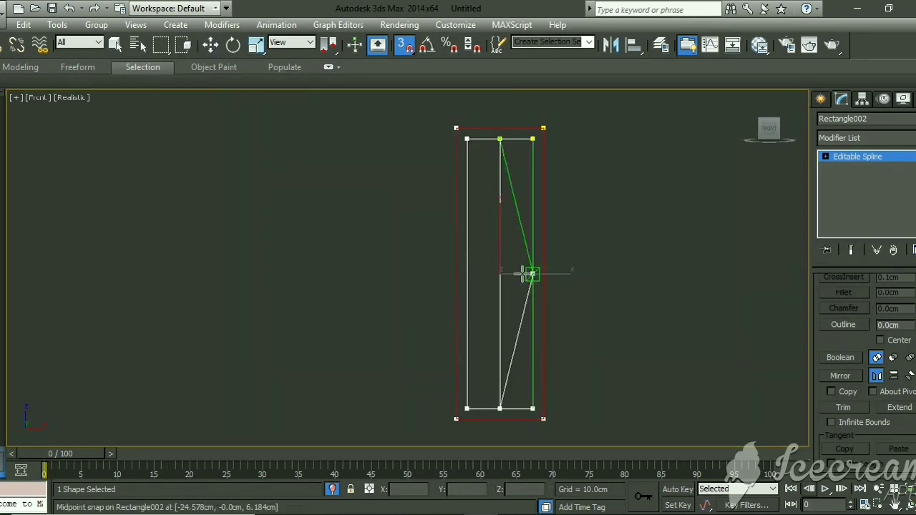
pyautogui.rightClick(532, 273)
pyautogui.click(467, 273)
pyautogui.rightClick(470, 295)
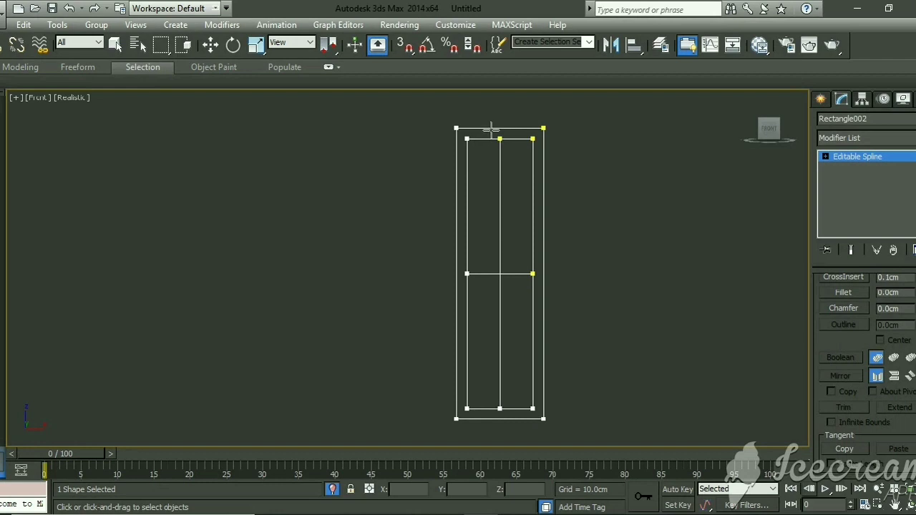
pyautogui.press('w')
pyautogui.scroll(2, 491, 139)
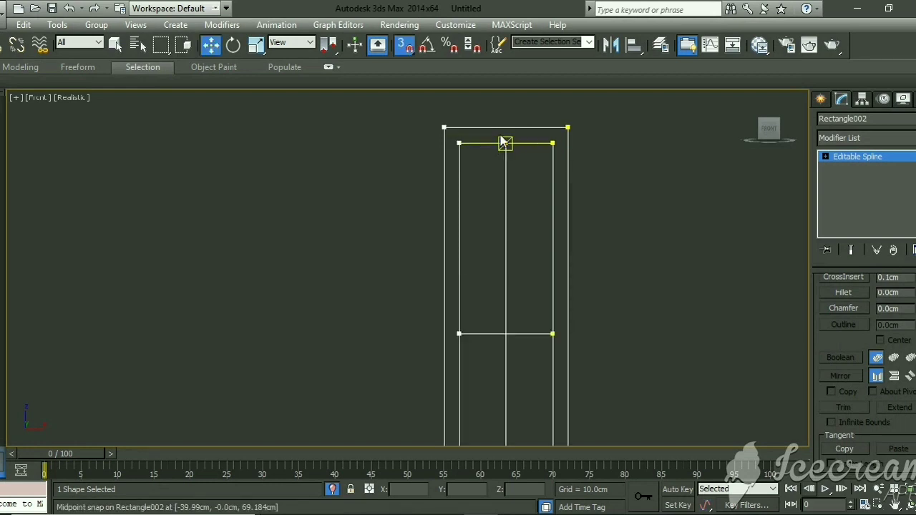
pyautogui.click(405, 47)
pyautogui.scroll(4, 505, 159)
pyautogui.moveTo(487, 107); pyautogui.dragTo(556, 181)
pyautogui.scroll(-3, 549, 258)
pyautogui.moveTo(548, 258); pyautogui.dragTo(557, 304, button='middle')
pyautogui.moveTo(555, 299); pyautogui.dragTo(579, 331)
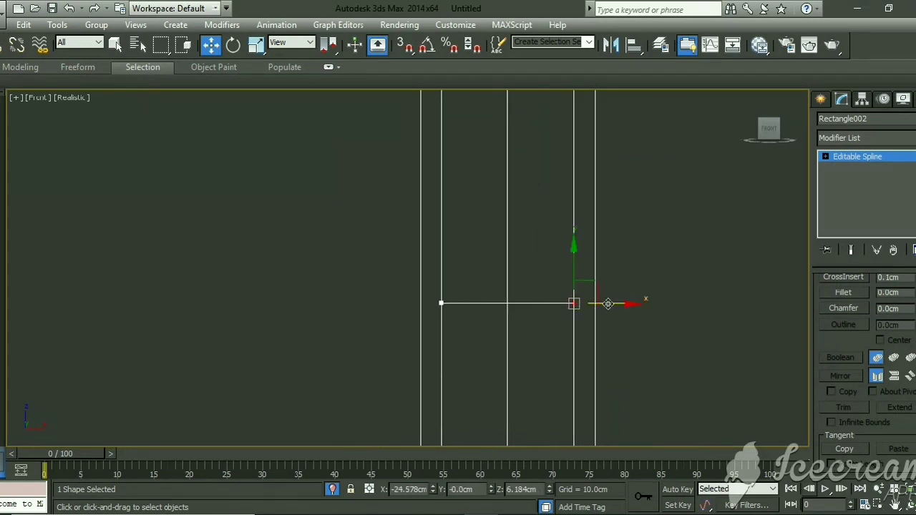
pyautogui.click(442, 304)
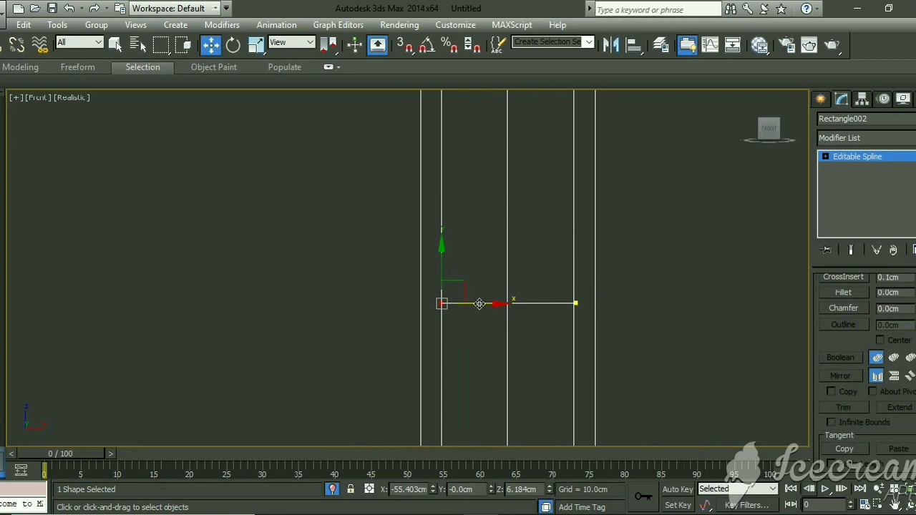
pyautogui.moveTo(479, 303); pyautogui.dragTo(512, 256, button='middle')
pyautogui.scroll(-3, 532, 360)
pyautogui.scroll(-3, 542, 338)
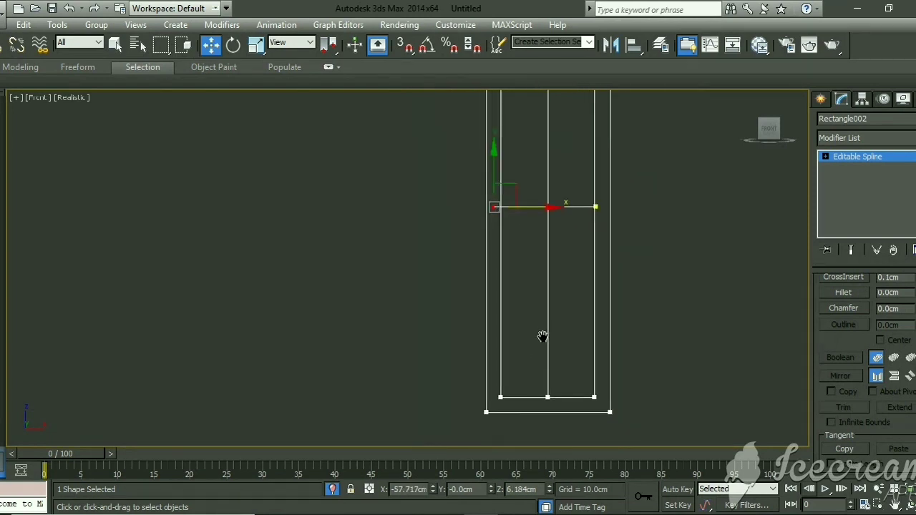
pyautogui.moveTo(555, 383); pyautogui.dragTo(545, 377)
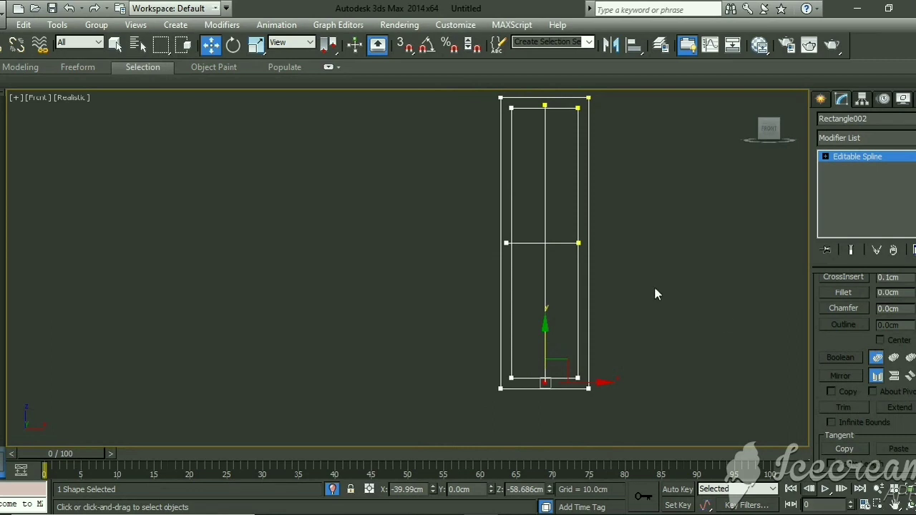
pyautogui.moveTo(576, 227); pyautogui.dragTo(609, 255, button='middle')
pyautogui.moveTo(570, 299); pyautogui.dragTo(571, 295)
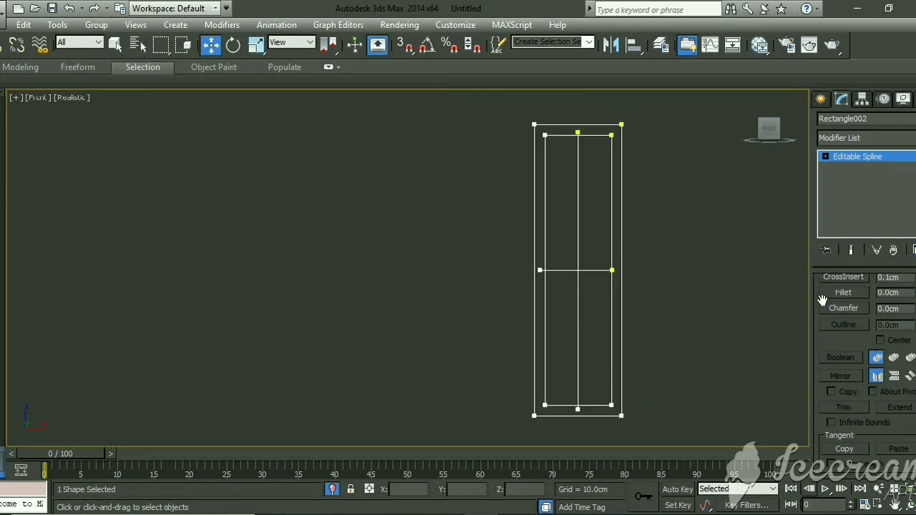
pyautogui.scroll(5, 856, 350)
pyautogui.scroll(5, 893, 322)
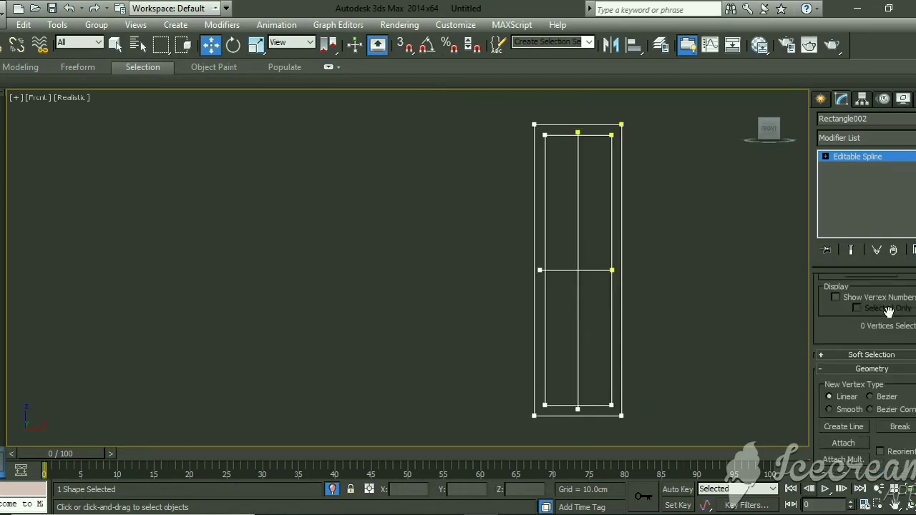
# Select the vertical centre line and give it a centred 3 cm Outline
pyautogui.click(889, 330)
pyautogui.click(583, 314)
pyautogui.scroll(-5, 898, 416)
pyautogui.scroll(-5, 878, 336)
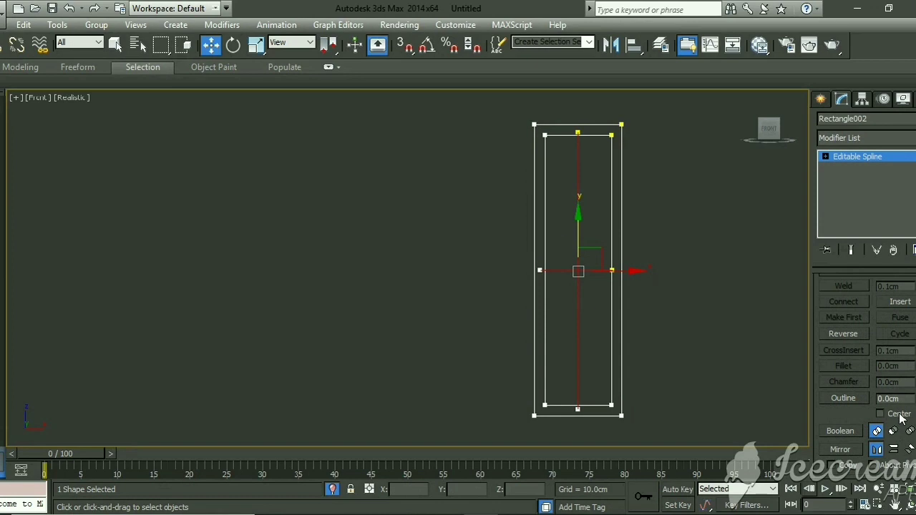
pyautogui.click(900, 415)
pyautogui.click(888, 399)
pyautogui.write('3')
pyautogui.press('Return')
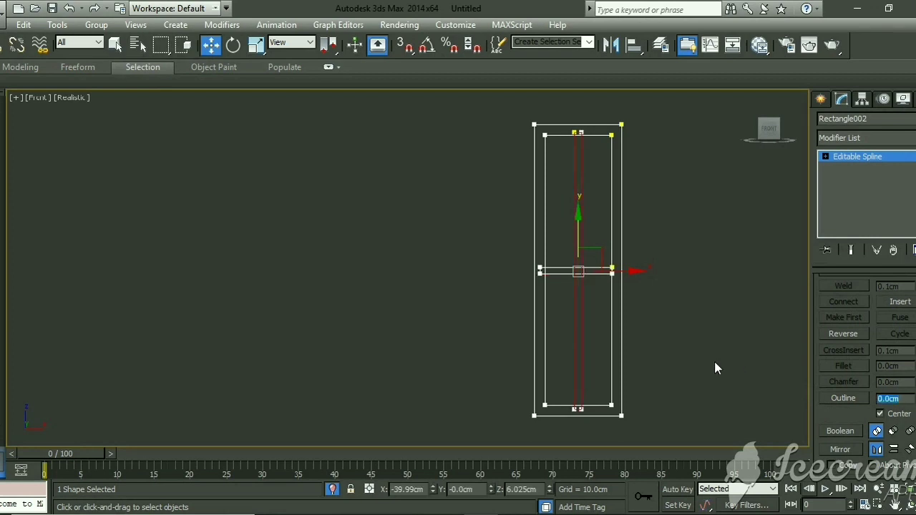
# Trim the overlapping segments where the outlined bars cross each other and the frame
pyautogui.scroll(-2, 838, 422)
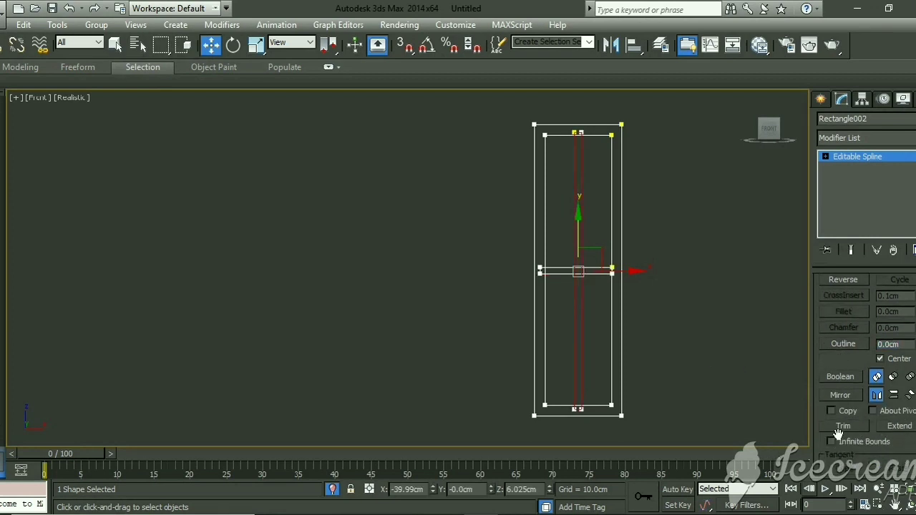
pyautogui.click(841, 426)
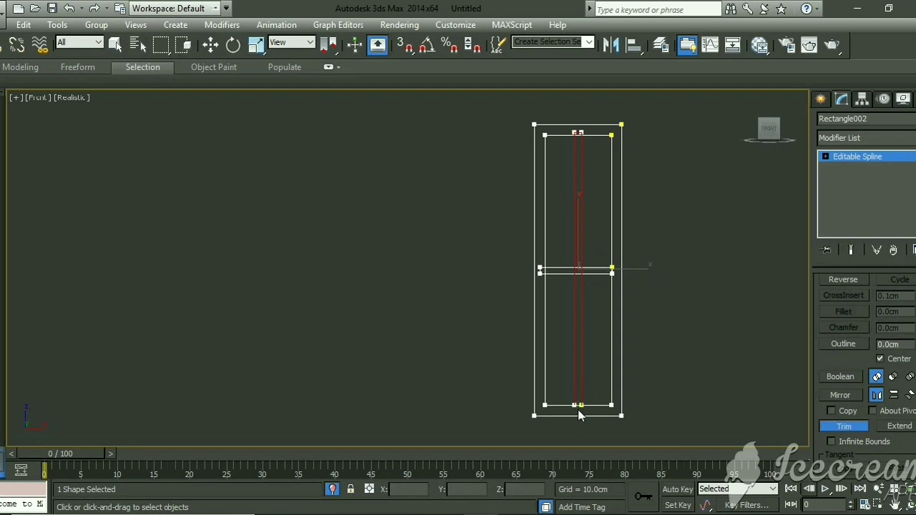
pyautogui.scroll(3, 580, 401)
pyautogui.moveTo(646, 125); pyautogui.dragTo(647, 276, button='middle')
pyautogui.scroll(3, 648, 276)
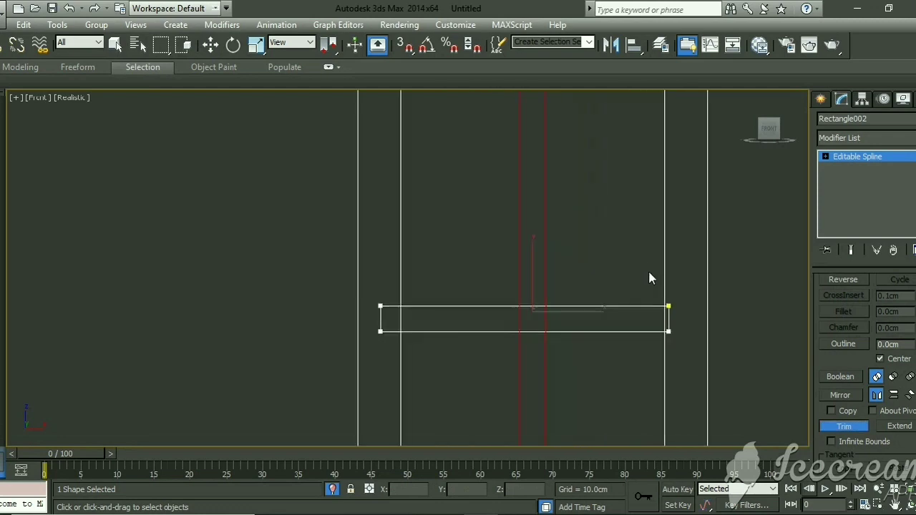
pyautogui.click(670, 310)
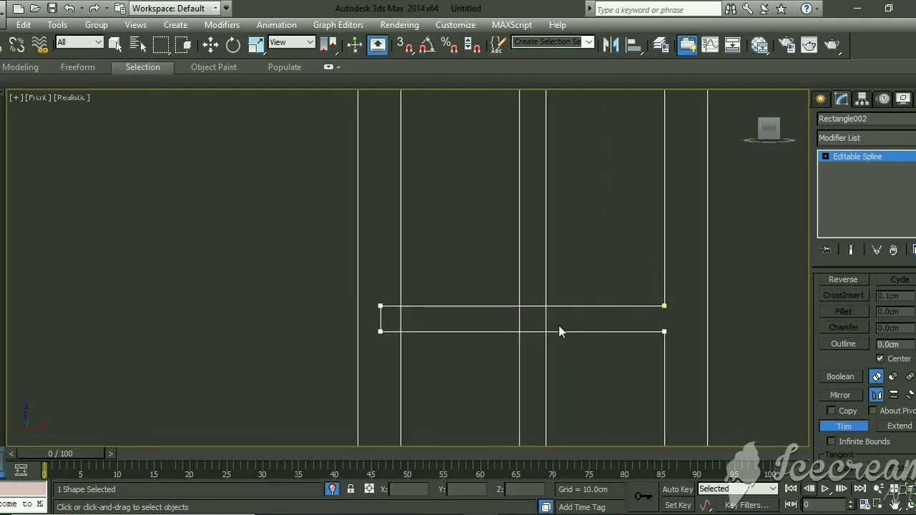
pyautogui.click(536, 306)
pyautogui.click(534, 306)
pyautogui.click(519, 318)
pyautogui.click(526, 332)
pyautogui.click(382, 319)
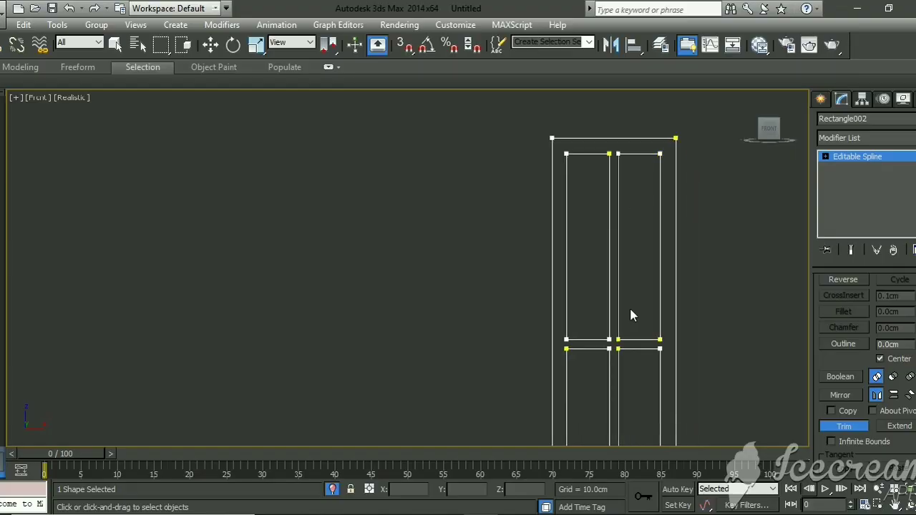
pyautogui.moveTo(630, 315); pyautogui.dragTo(513, 294, button='middle')
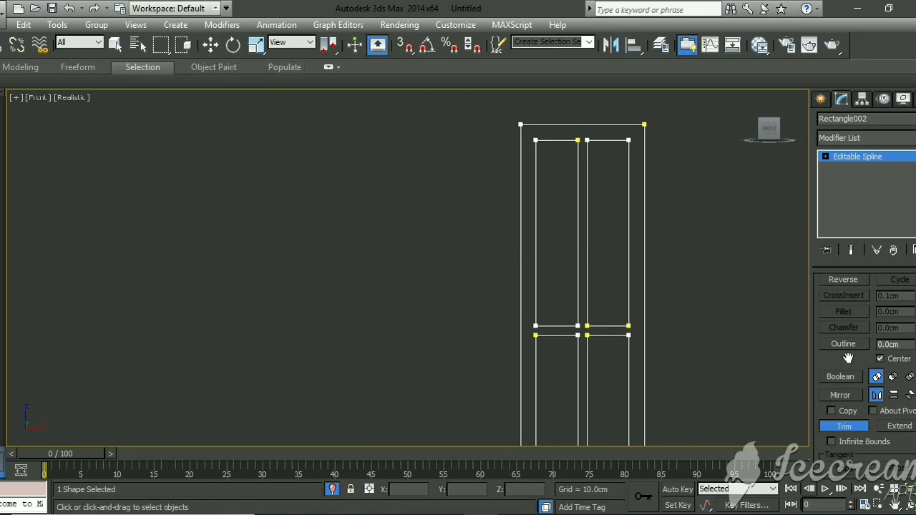
# Select all sash vertices, weld the coincident ones, and set them to Corner type
pyautogui.scroll(15, 848, 358)
pyautogui.click(855, 330)
pyautogui.press('w')
pyautogui.scroll(-4, 569, 262)
pyautogui.moveTo(623, 174); pyautogui.dragTo(491, 367)
pyautogui.rightClick(508, 271)
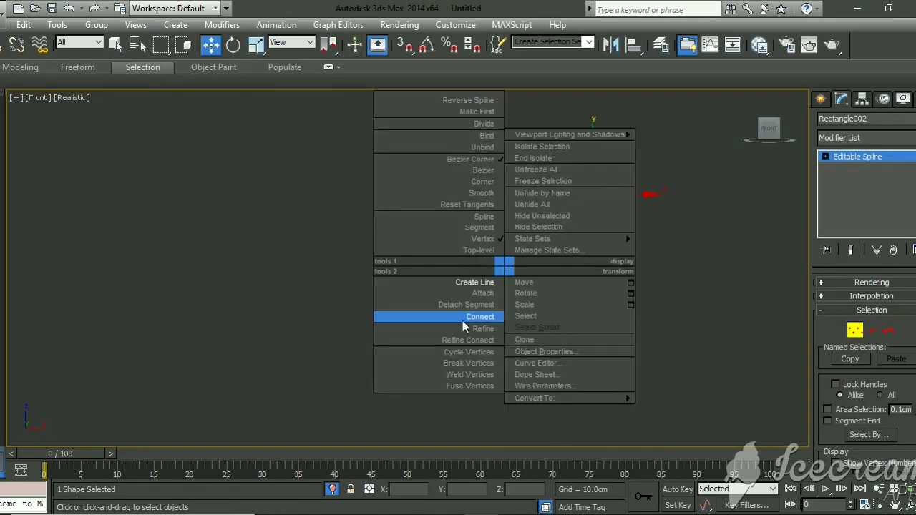
pyautogui.click(453, 376)
pyautogui.rightClick(506, 224)
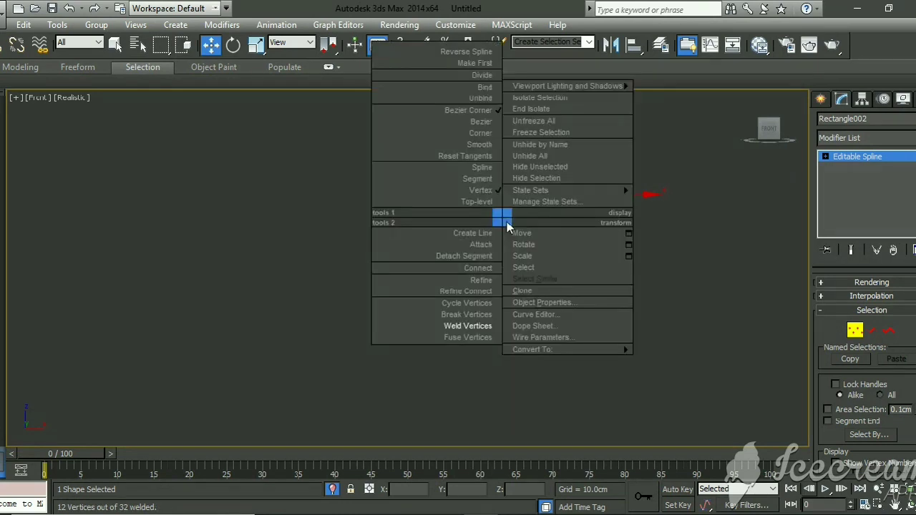
pyautogui.click(477, 135)
pyautogui.scroll(3, 558, 257)
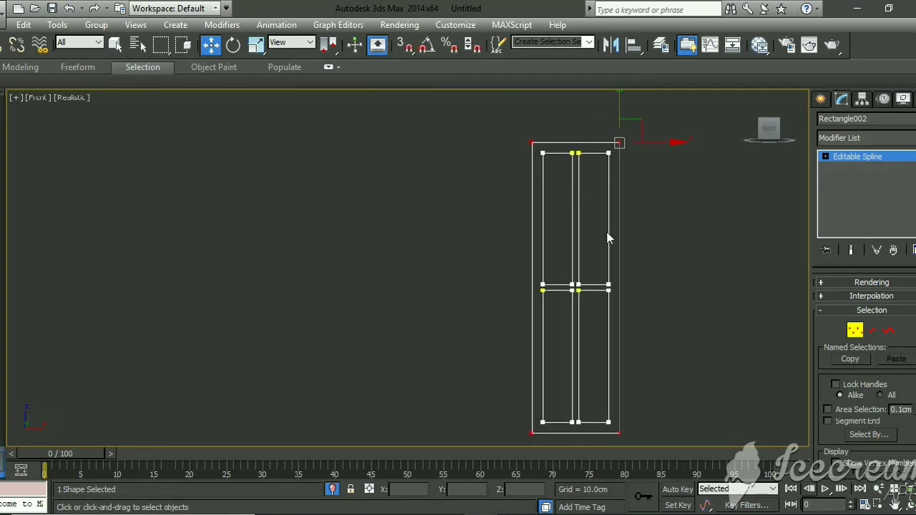
# Extrude the Rectangle002 sash spline into a solid four-pane sash and end isolation to show the frame
pyautogui.click(852, 330)
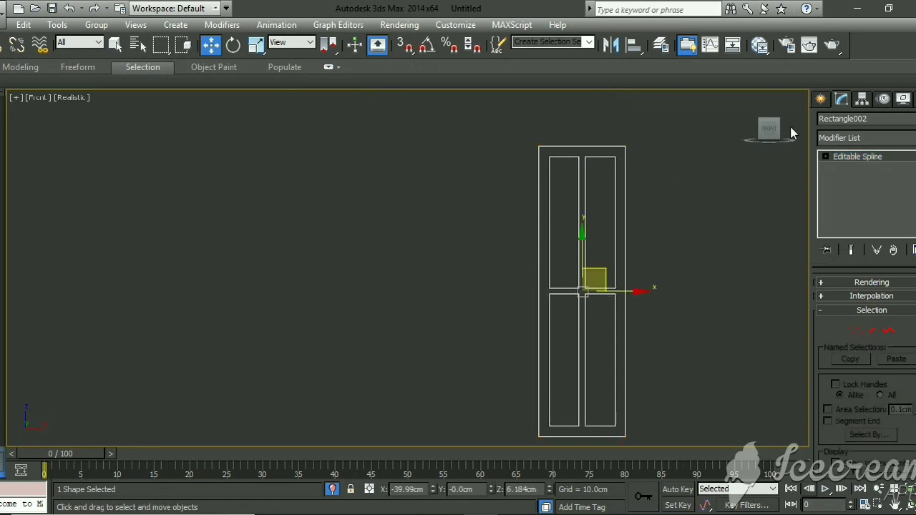
pyautogui.click(838, 137)
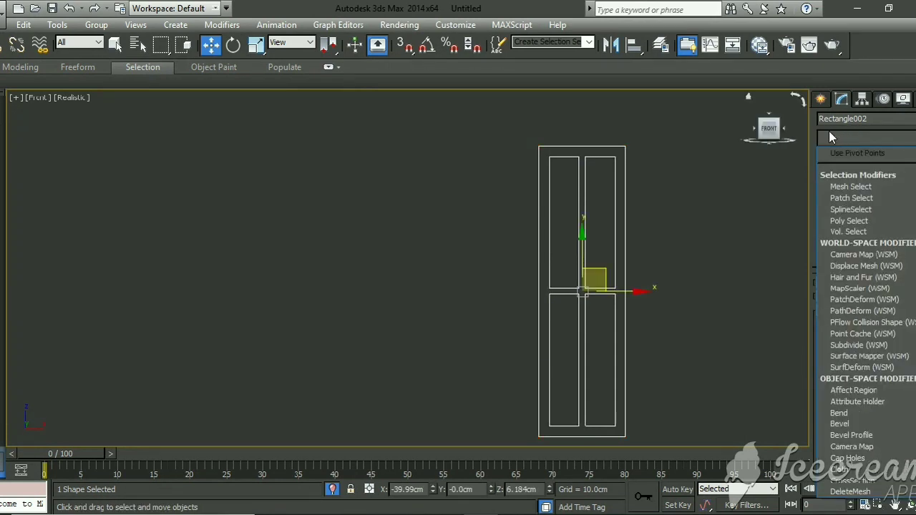
pyautogui.write('ex')
pyautogui.click(838, 153)
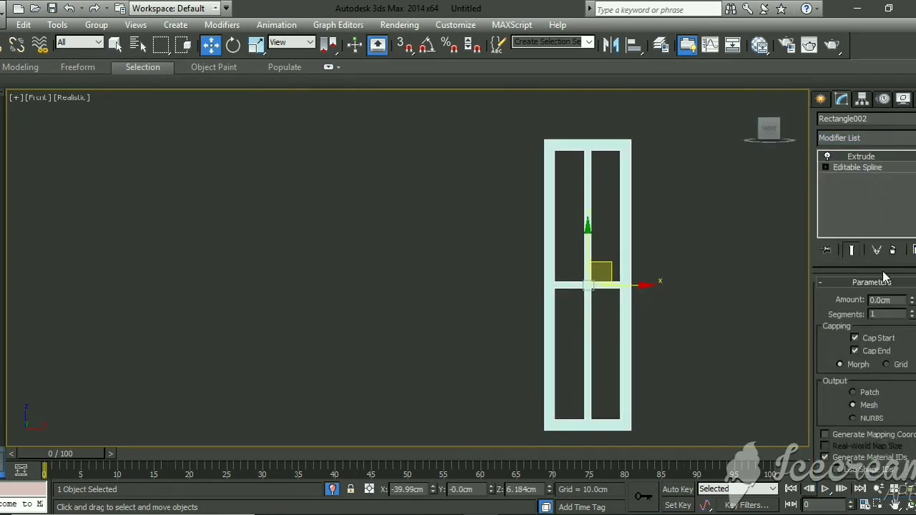
pyautogui.click(900, 300)
pyautogui.click(773, 243)
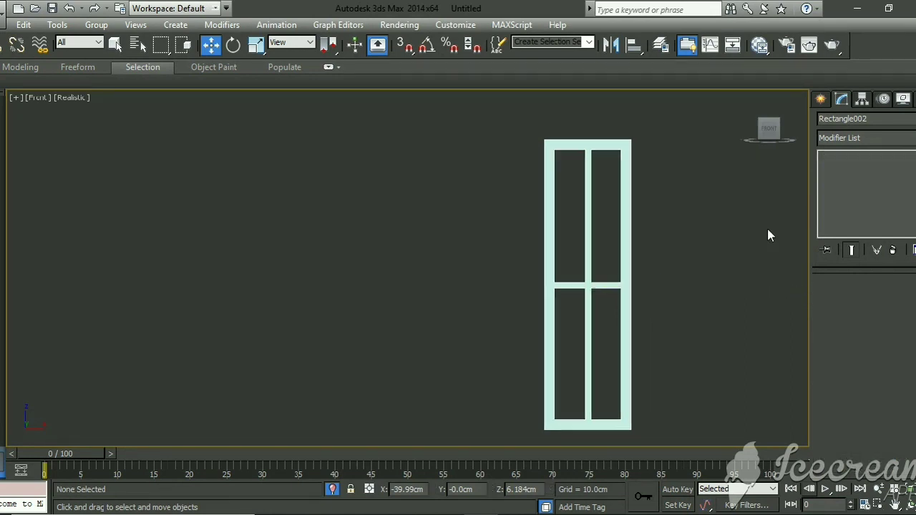
pyautogui.click(338, 492)
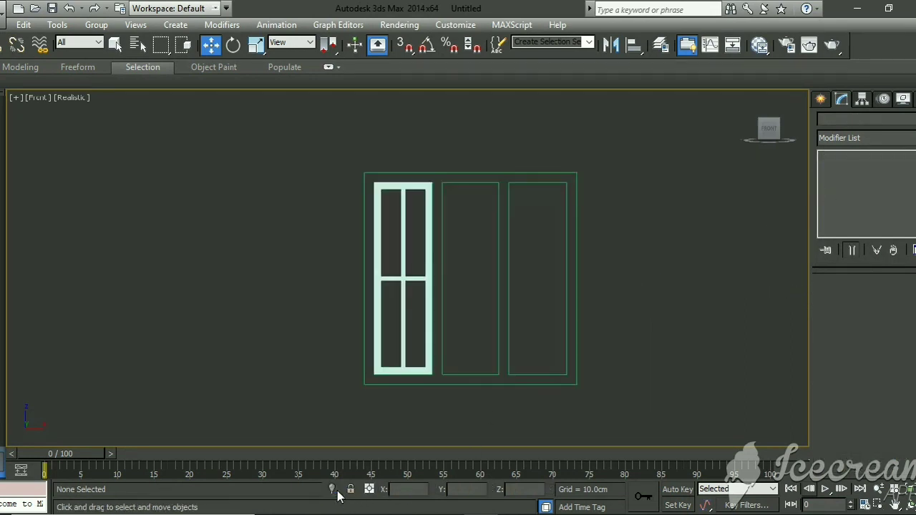
# Re-enable the outer frame's Extrude and set its Amount to 7 cm
pyautogui.click(548, 384)
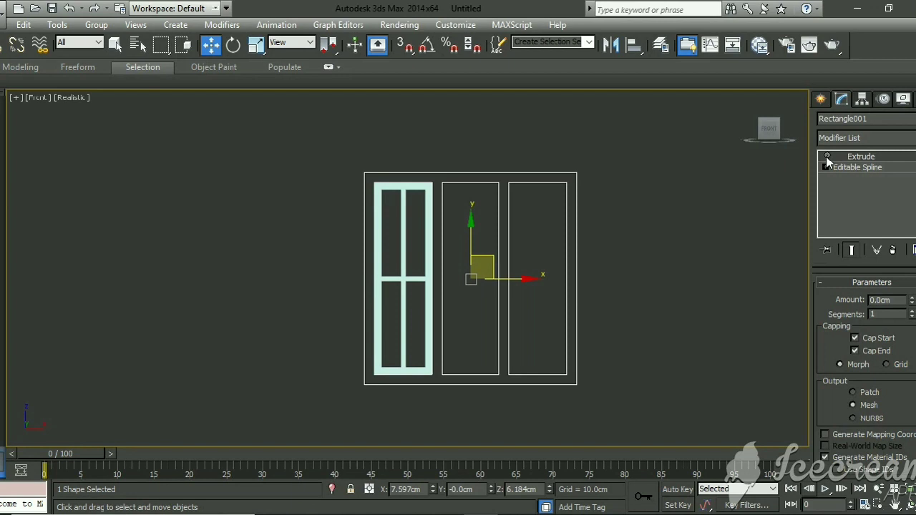
pyautogui.click(828, 156)
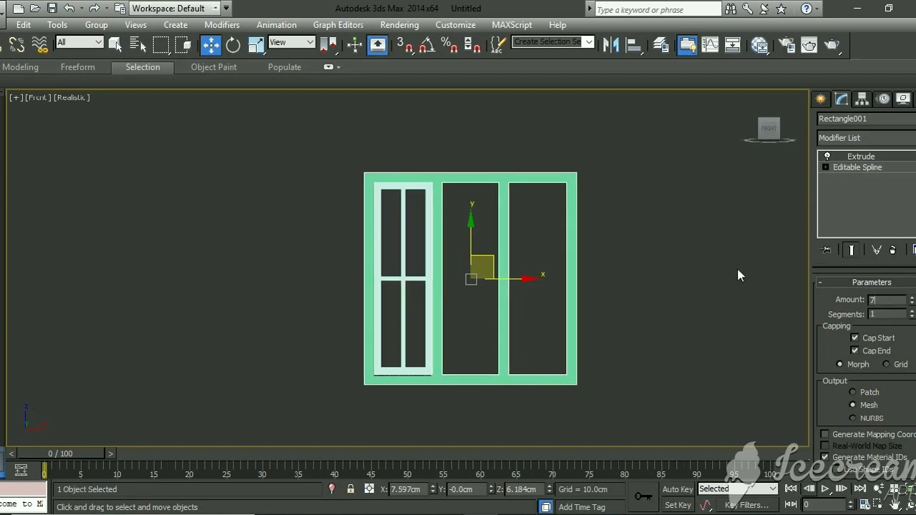
pyautogui.write('7')
pyautogui.press('Return')
pyautogui.scroll(2, 469, 265)
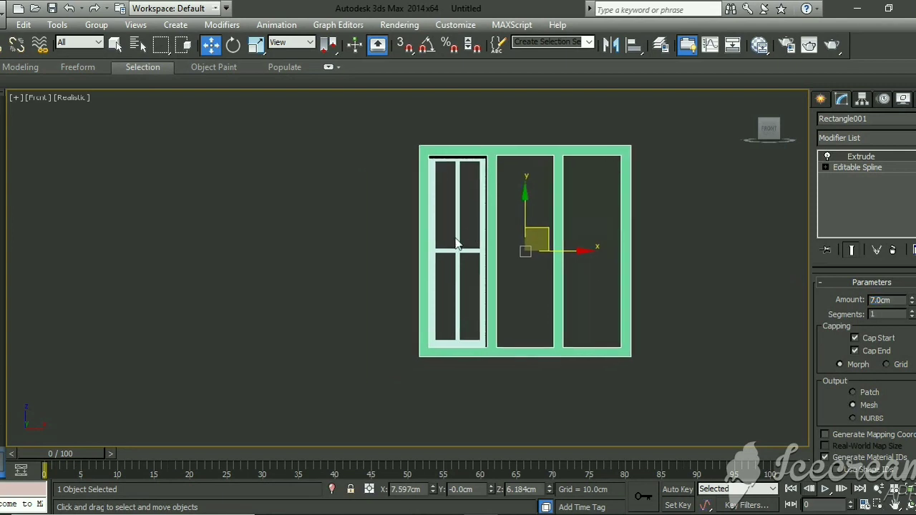
# Turn snapping back on and select the left 2.0cm two-by-two sash, cancelling an accidental frame copy
pyautogui.click(471, 255)
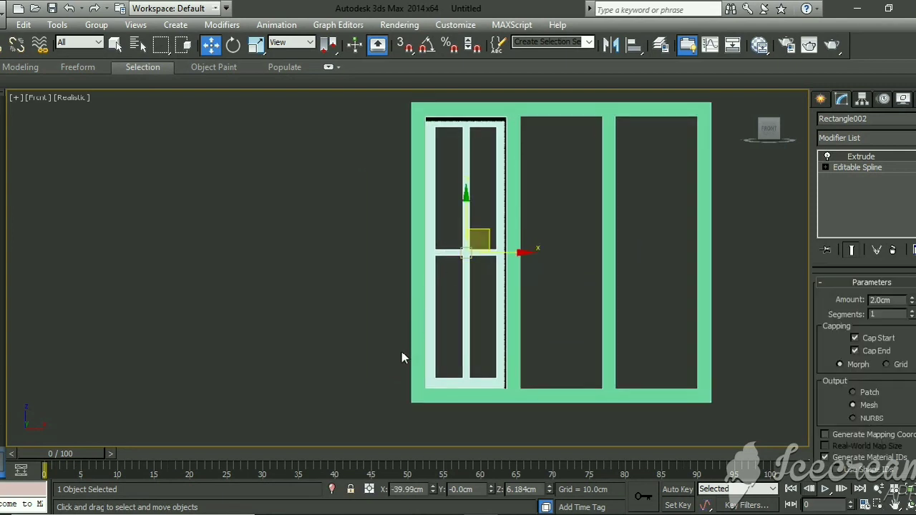
pyautogui.press('s')
pyautogui.press('F3')
pyautogui.moveTo(425, 391)
pyautogui.keyDown('shift'); pyautogui.mouseDown()
pyautogui.moveTo(504, 391)
pyautogui.moveTo(413, 390)
pyautogui.moveTo(481, 382)
pyautogui.moveTo(465, 390)
pyautogui.mouseUp(); pyautogui.keyUp('shift')
pyautogui.click(516, 325)
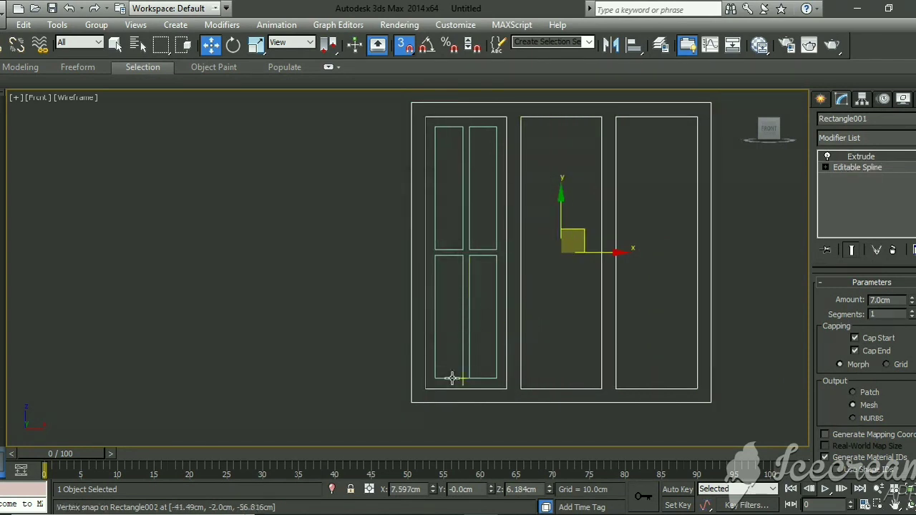
pyautogui.press('F3')
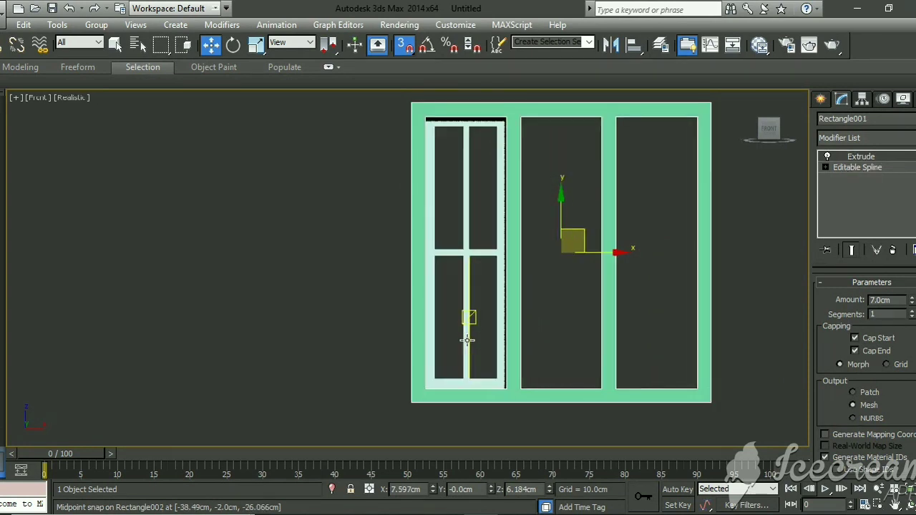
pyautogui.click(462, 256)
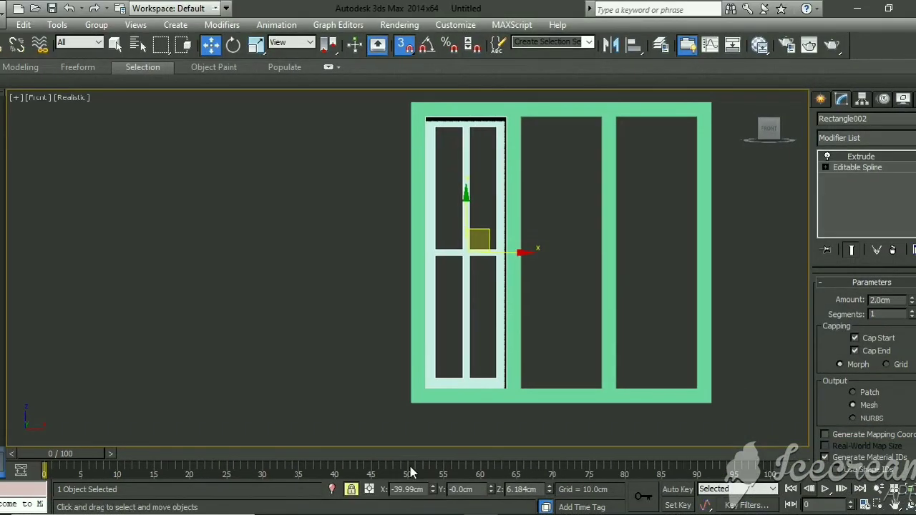
# Snap instanced sash copies into the middle and right openings, discarding one misplaced clone
pyautogui.moveTo(425, 390)
pyautogui.keyDown('shift'); pyautogui.mouseDown()
pyautogui.moveTo(552, 394)
pyautogui.moveTo(525, 387)
pyautogui.mouseUp(); pyautogui.keyUp('shift')
pyautogui.click(409, 236)
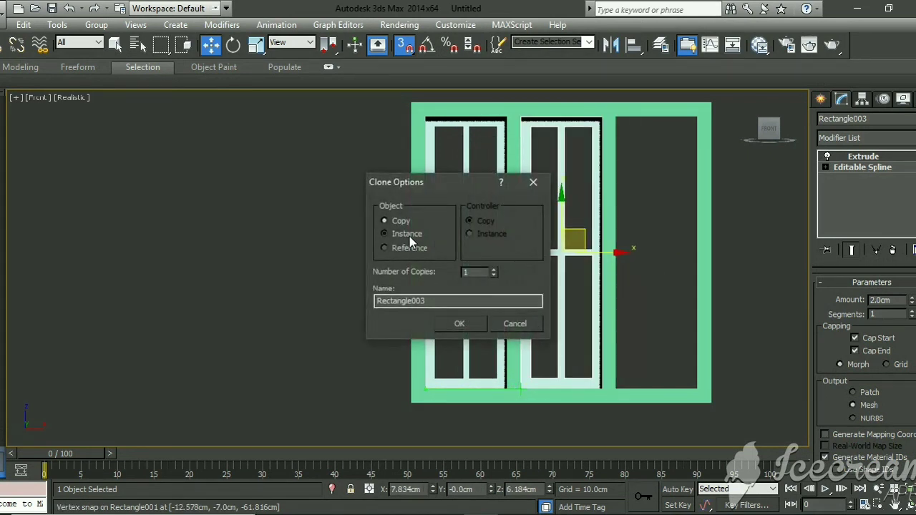
pyautogui.click(459, 324)
pyautogui.moveTo(523, 390)
pyautogui.keyDown('shift'); pyautogui.mouseDown()
pyautogui.moveTo(628, 383)
pyautogui.moveTo(546, 378)
pyautogui.mouseUp(); pyautogui.keyUp('shift')
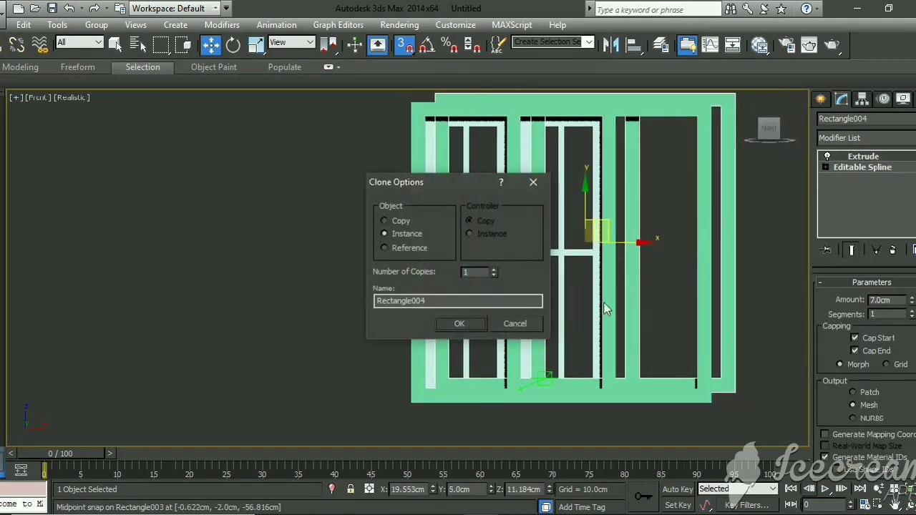
pyautogui.click(525, 323)
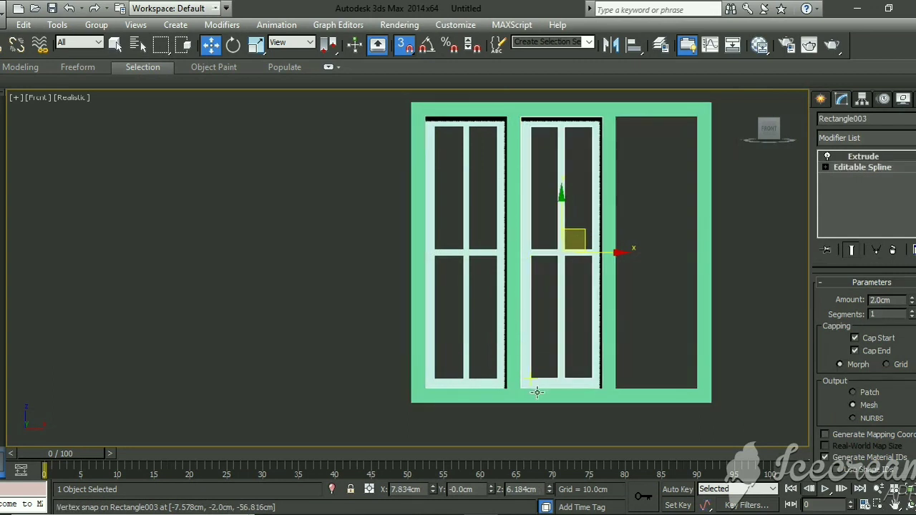
pyautogui.keyDown('shift'); pyautogui.moveTo(520, 389); pyautogui.dragTo(620, 380); pyautogui.keyUp('shift')
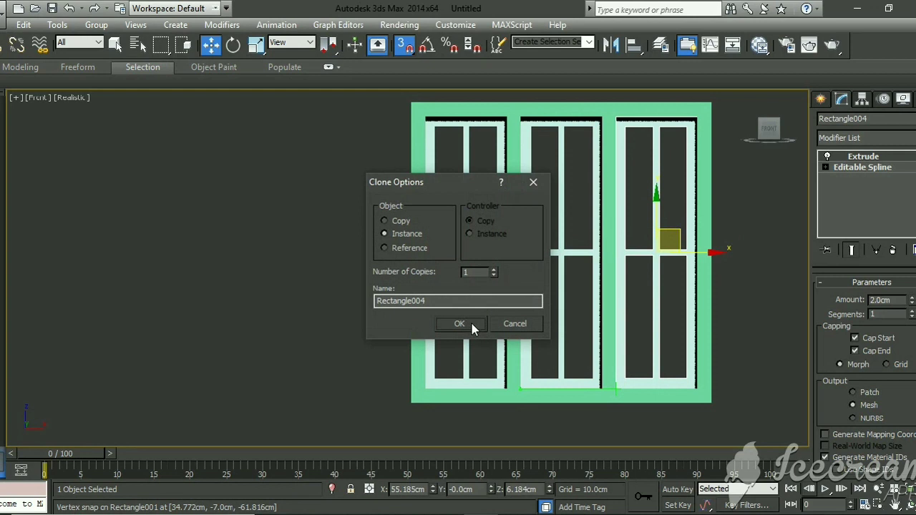
pyautogui.click(459, 323)
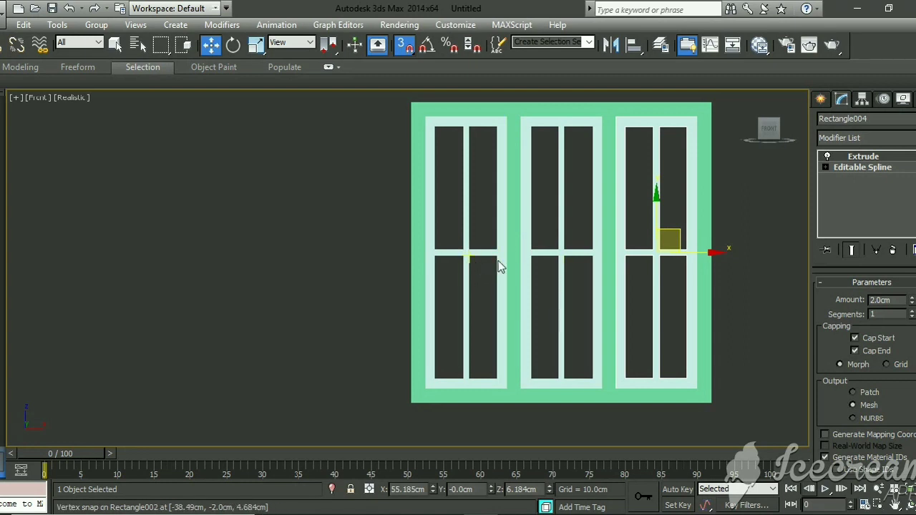
pyautogui.click(466, 135)
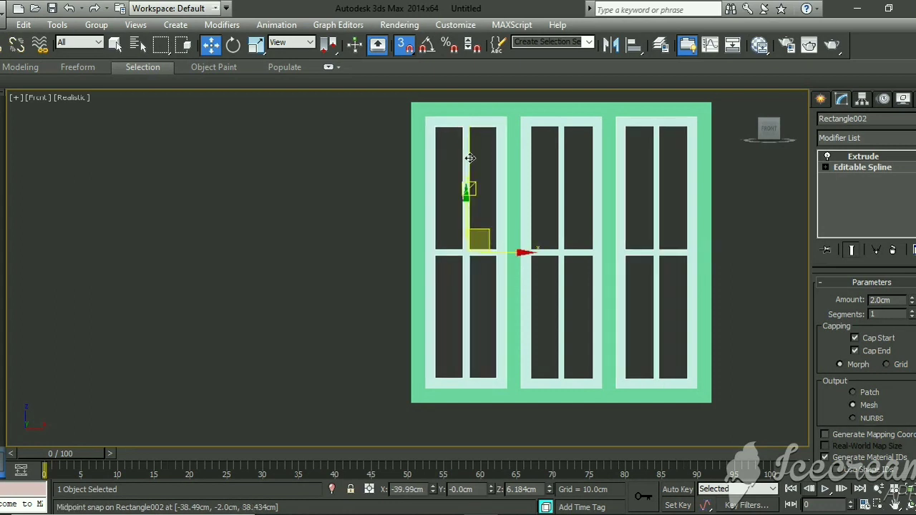
pyautogui.moveTo(501, 194); pyautogui.dragTo(543, 248, button='middle')
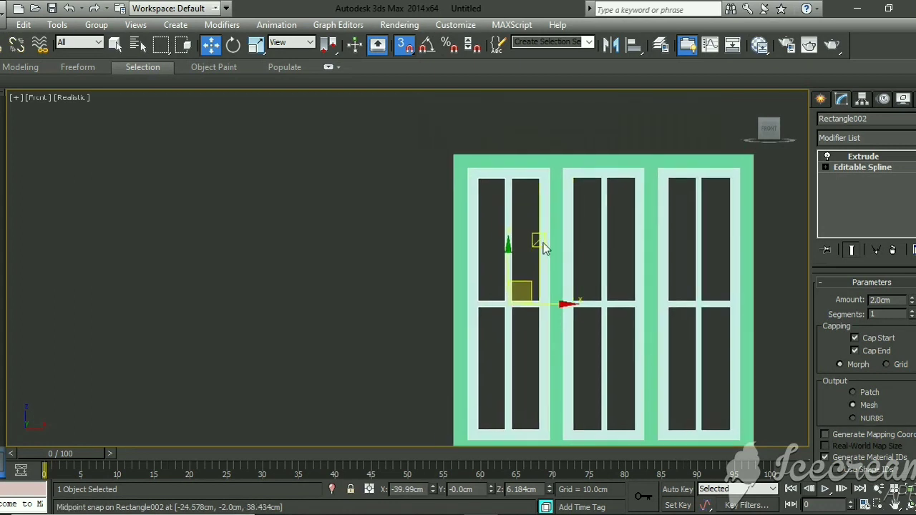
pyautogui.click(846, 169)
pyautogui.click(856, 331)
pyautogui.scroll(4, 528, 213)
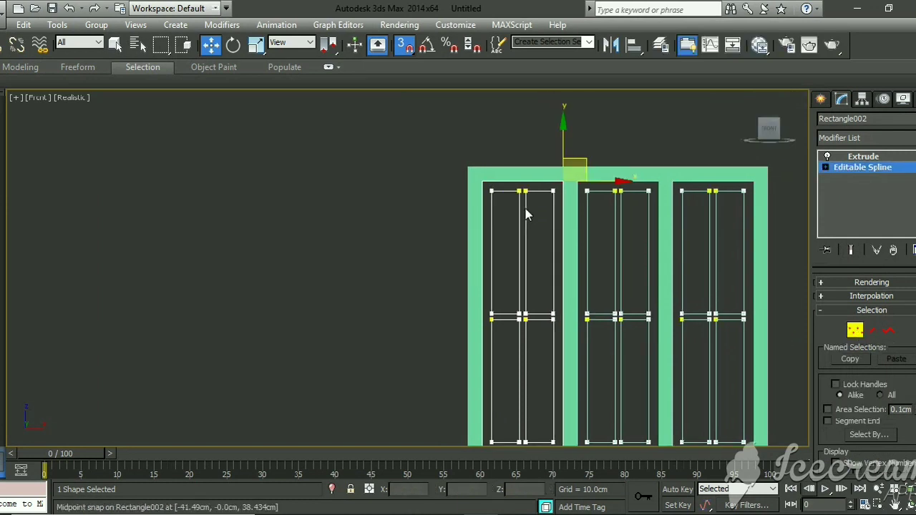
pyautogui.moveTo(491, 169); pyautogui.dragTo(530, 195)
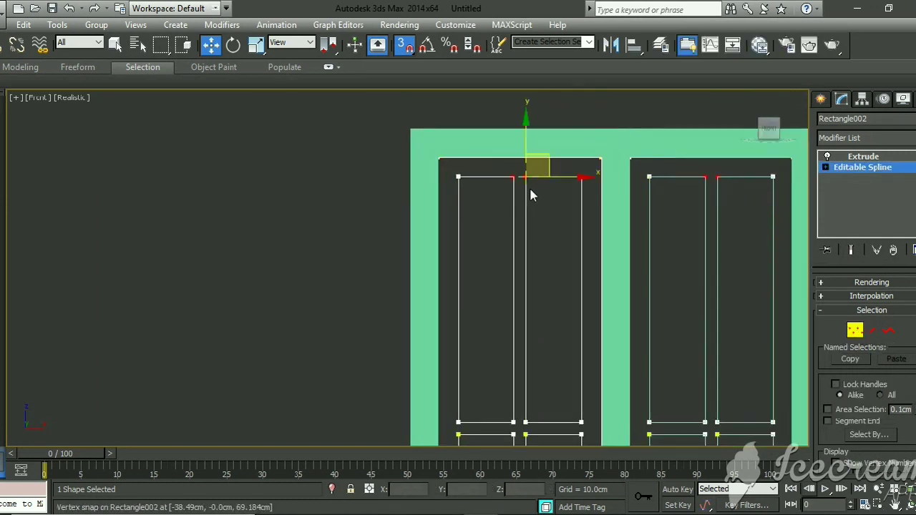
pyautogui.press('s')
pyautogui.moveTo(522, 141); pyautogui.dragTo(517, 173)
pyautogui.scroll(-3, 516, 173)
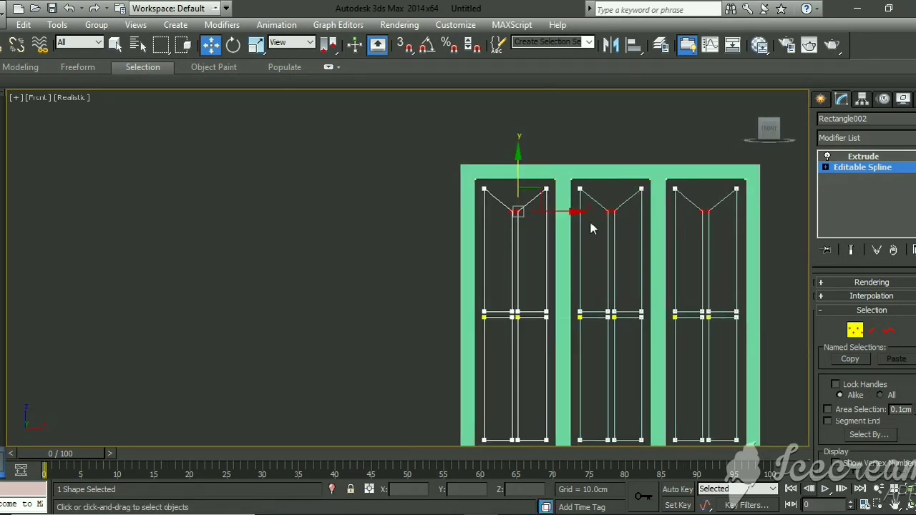
pyautogui.hotkey('ctrl', 'z')
pyautogui.click(855, 331)
pyautogui.moveTo(793, 314); pyautogui.dragTo(756, 257, button='middle')
pyautogui.click(859, 158)
# Deselect all, go to the home perspective view, orbit and zoom around the window, then open the Create panel
pyautogui.click(319, 286)
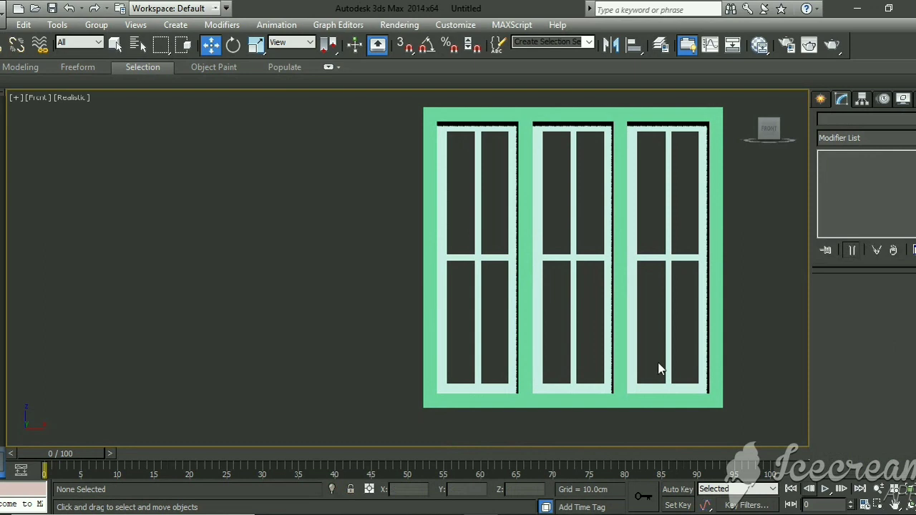
pyautogui.scroll(-3, 594, 286)
pyautogui.scroll(3, 598, 281)
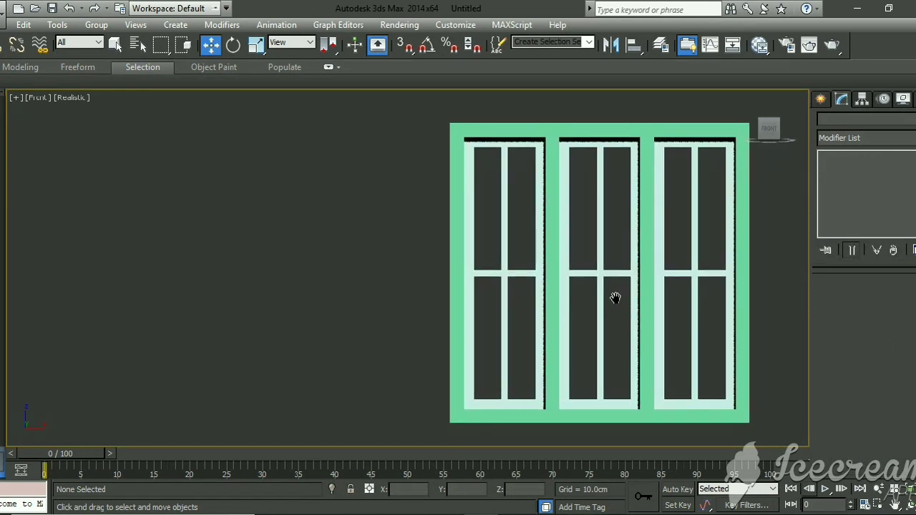
pyautogui.scroll(-3, 599, 280)
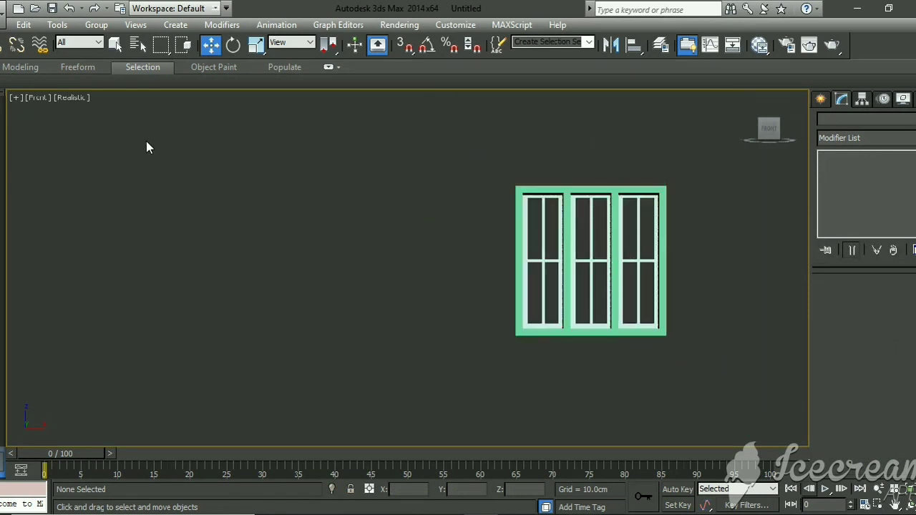
pyautogui.moveTo(769, 126)
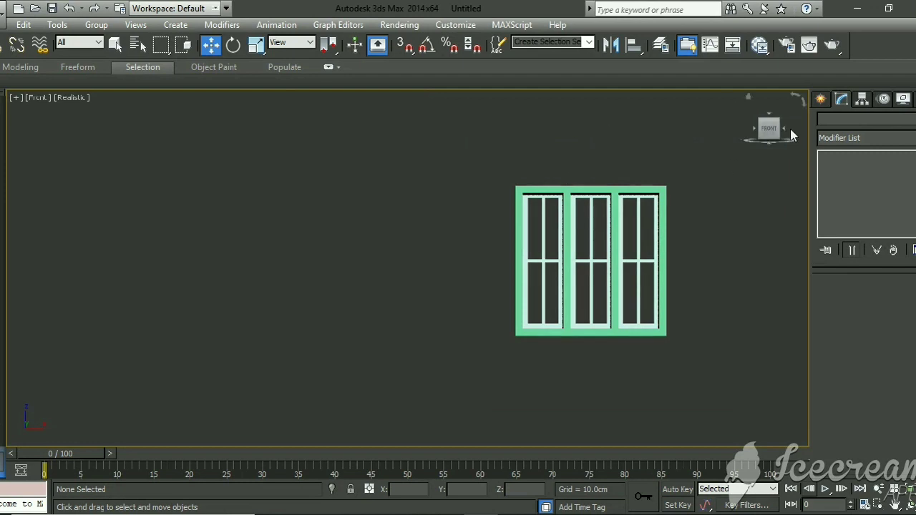
pyautogui.click(748, 100)
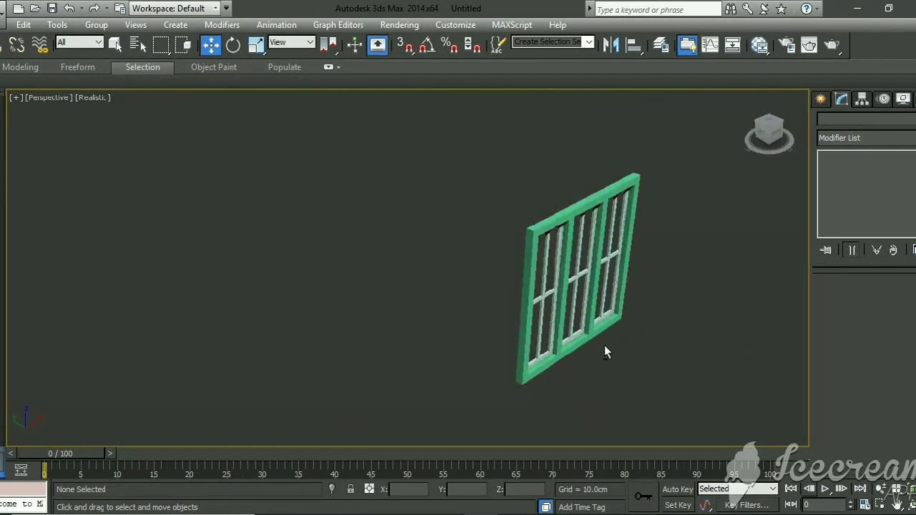
pyautogui.scroll(6, 437, 290)
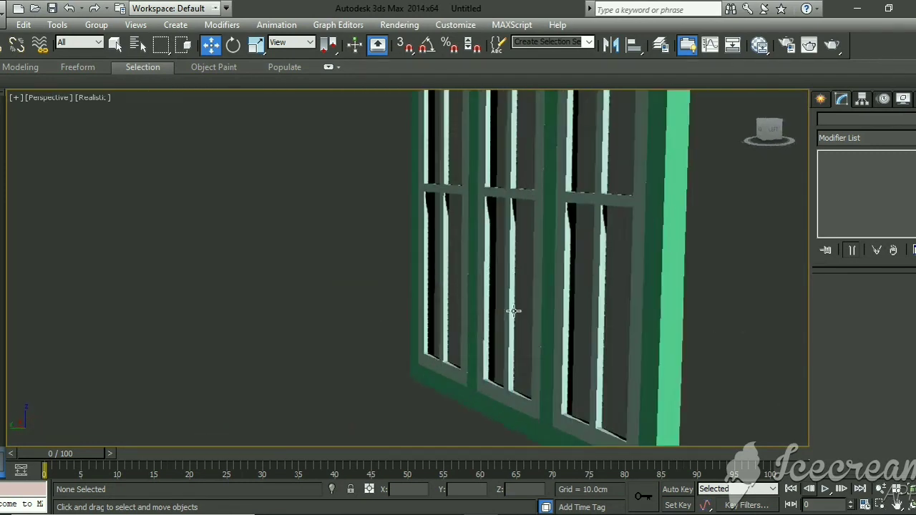
pyautogui.scroll(-4, 441, 294)
pyautogui.keyDown('alt'); pyautogui.moveTo(613, 358); pyautogui.dragTo(590, 134, button='middle'); pyautogui.keyUp('alt')
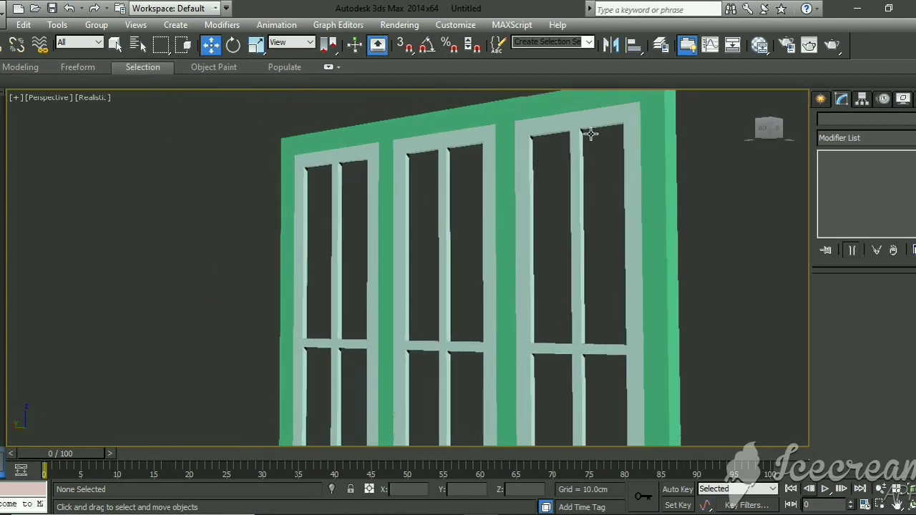
pyautogui.scroll(-5, 342, 233)
pyautogui.keyDown('alt'); pyautogui.moveTo(458, 310); pyautogui.dragTo(731, 213, button='middle'); pyautogui.keyUp('alt')
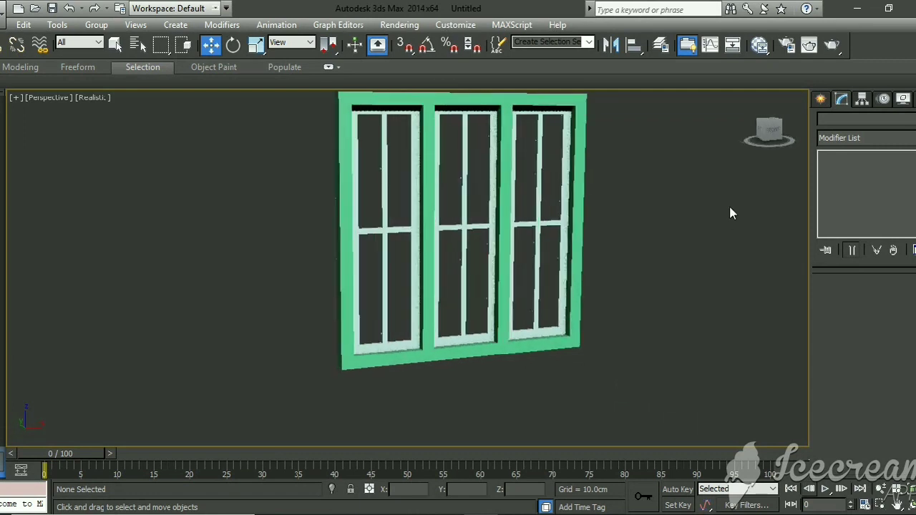
pyautogui.click(821, 99)
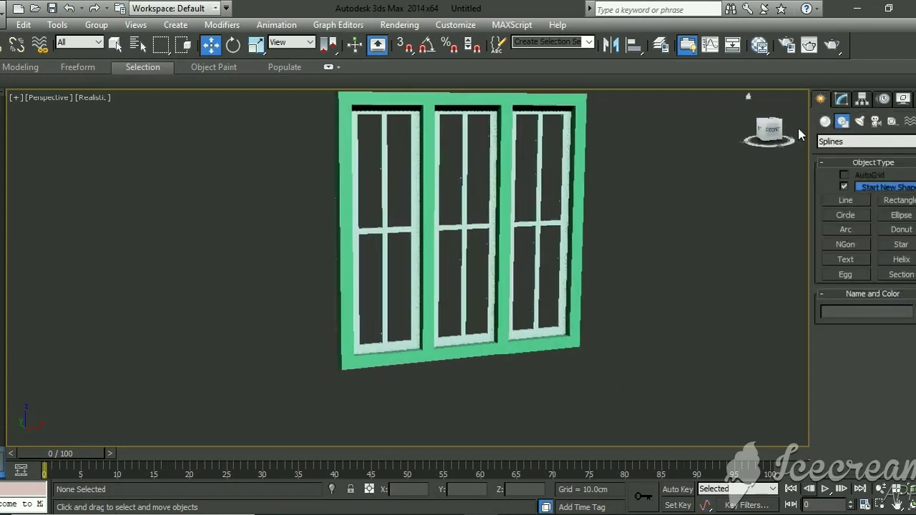
# Create a Standard Primitives Plane in Front view covering the whole window frame
pyautogui.click(825, 122)
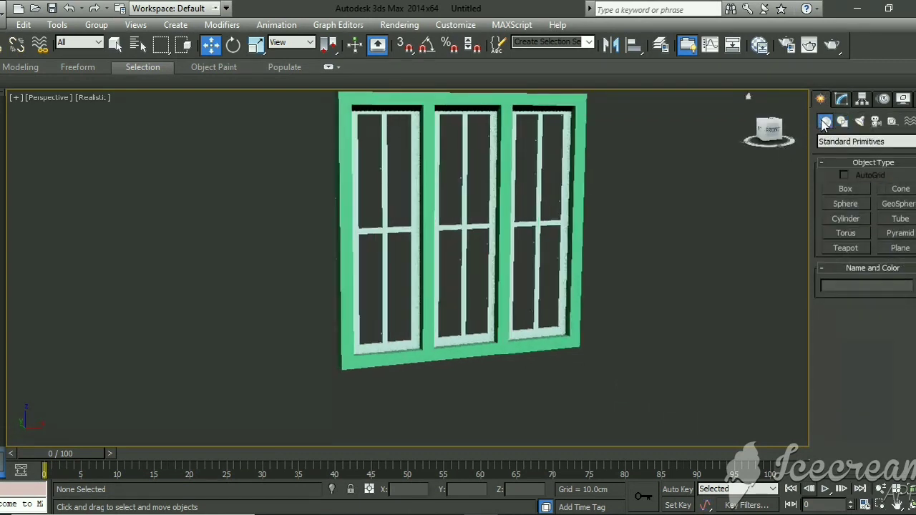
pyautogui.click(887, 248)
pyautogui.press('f')
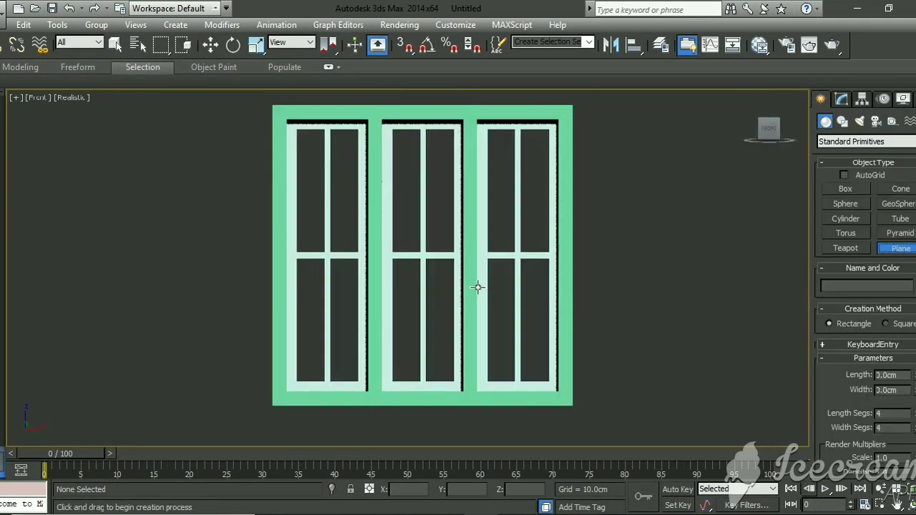
pyautogui.moveTo(288, 115); pyautogui.dragTo(562, 390)
pyautogui.keyDown('alt'); pyautogui.moveTo(444, 331); pyautogui.dragTo(562, 364, button='middle'); pyautogui.keyUp('alt')
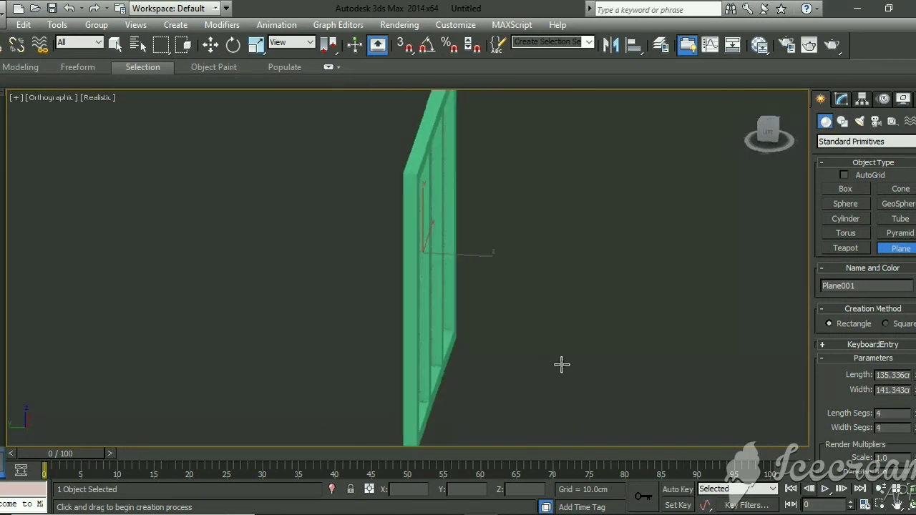
pyautogui.rightClick(440, 318)
# Move the purple plane behind the frame as glass and orbit to check it through the sashes
pyautogui.keyDown('alt'); pyautogui.moveTo(440, 318); pyautogui.dragTo(380, 257, button='middle'); pyautogui.keyUp('alt')
pyautogui.moveTo(389, 256); pyautogui.dragTo(398, 258)
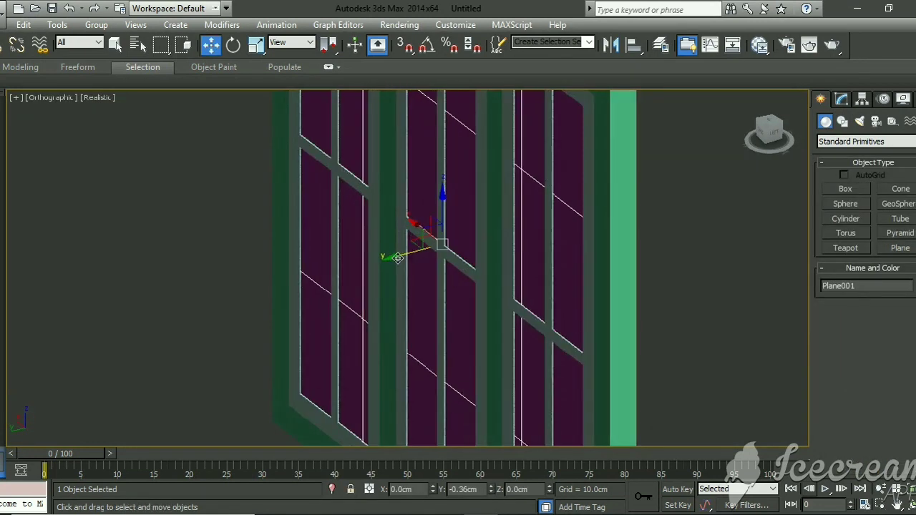
pyautogui.scroll(-5, 389, 256)
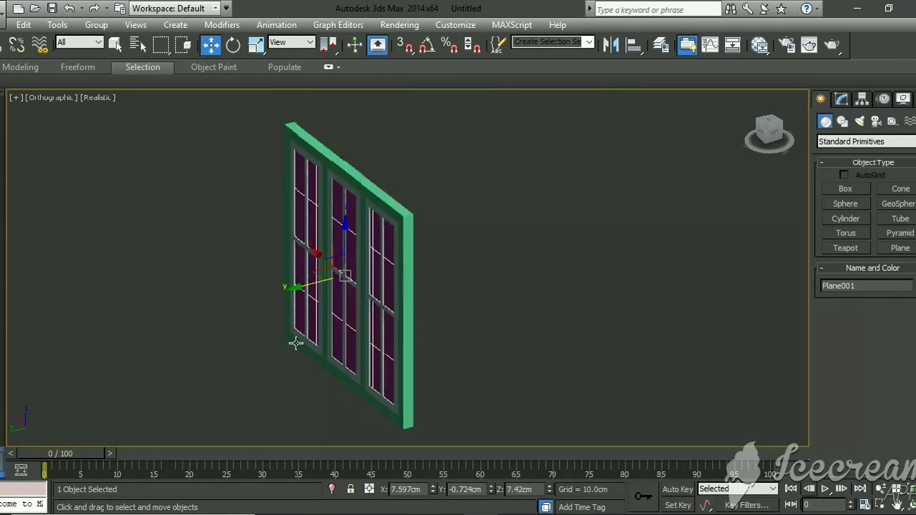
pyautogui.keyDown('alt'); pyautogui.moveTo(296, 341); pyautogui.dragTo(436, 333, button='middle'); pyautogui.keyUp('alt')
pyautogui.keyDown('alt'); pyautogui.moveTo(387, 256); pyautogui.dragTo(399, 331, button='middle'); pyautogui.keyUp('alt')
pyautogui.scroll(2, 372, 342)
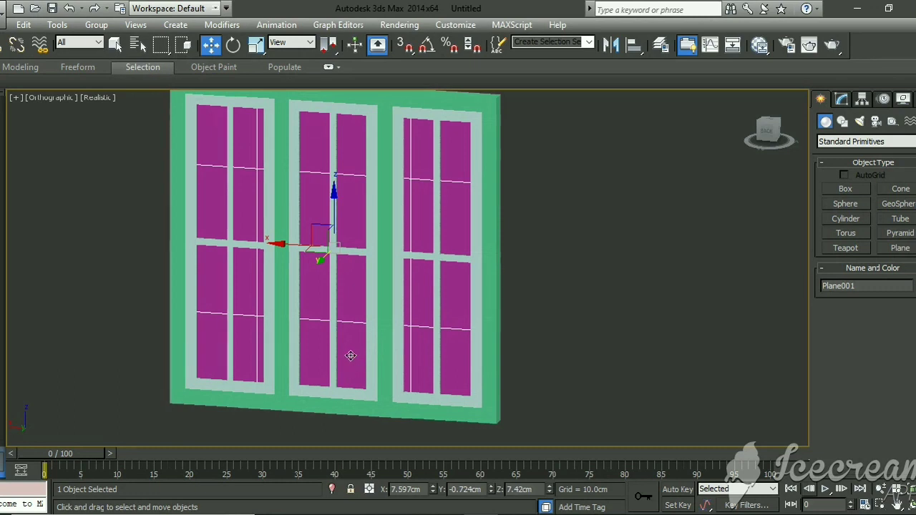
pyautogui.click(556, 370)
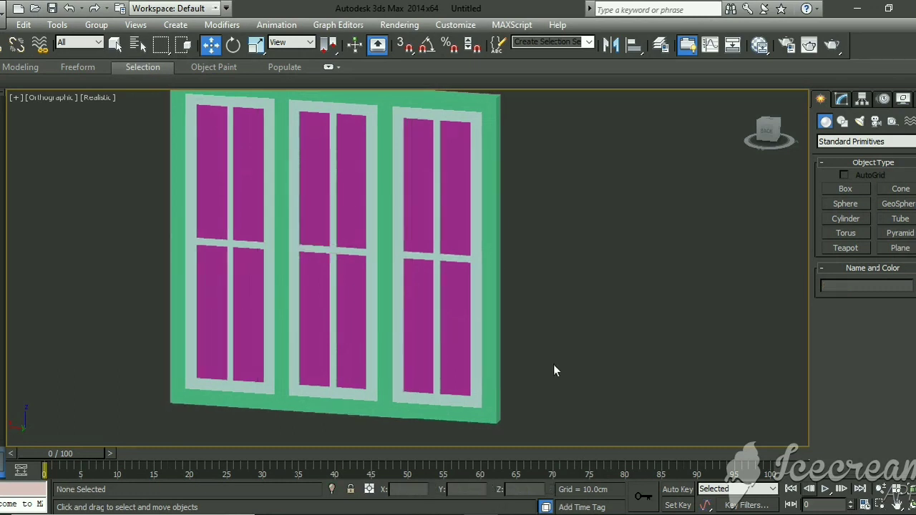